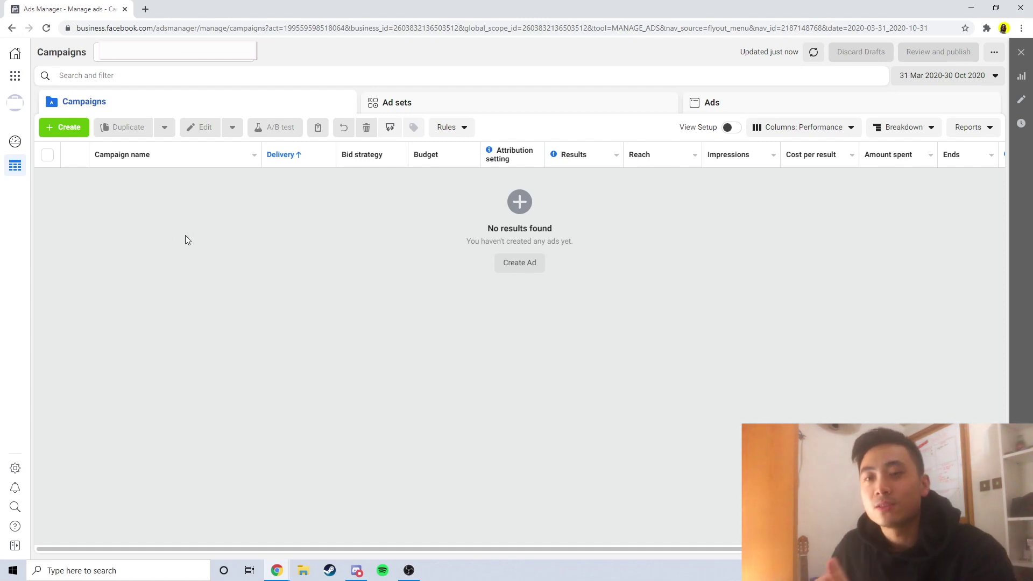
Open the Audiences page from Business tools and dismiss the ad blocker warning.
left_click(16, 77)
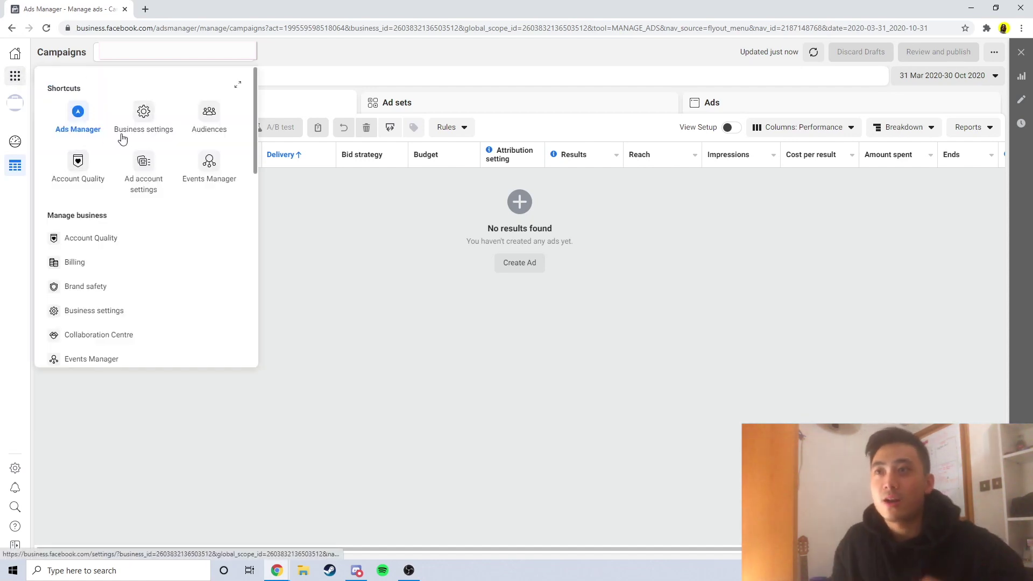
left_click(205, 119)
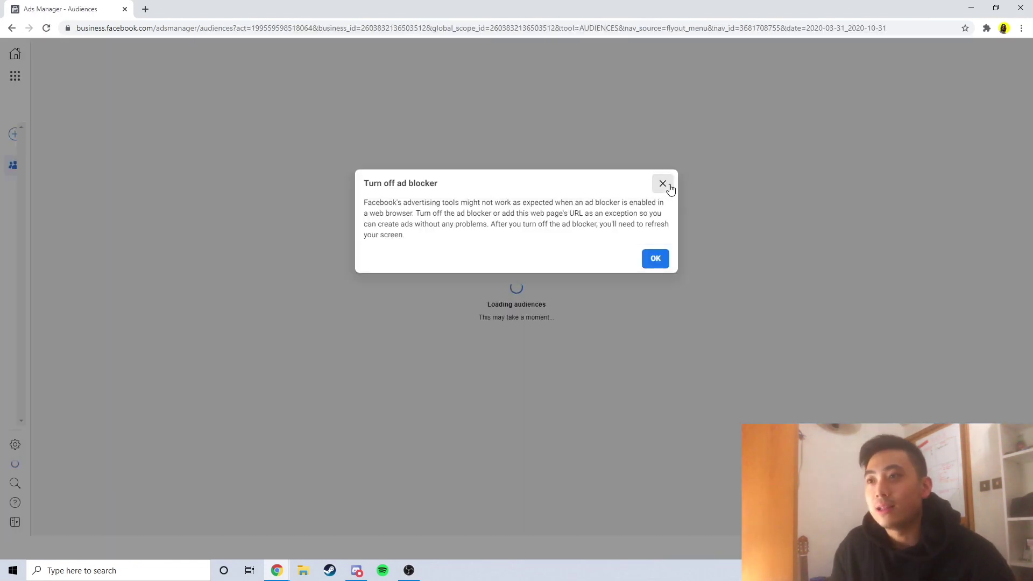
left_click(664, 182)
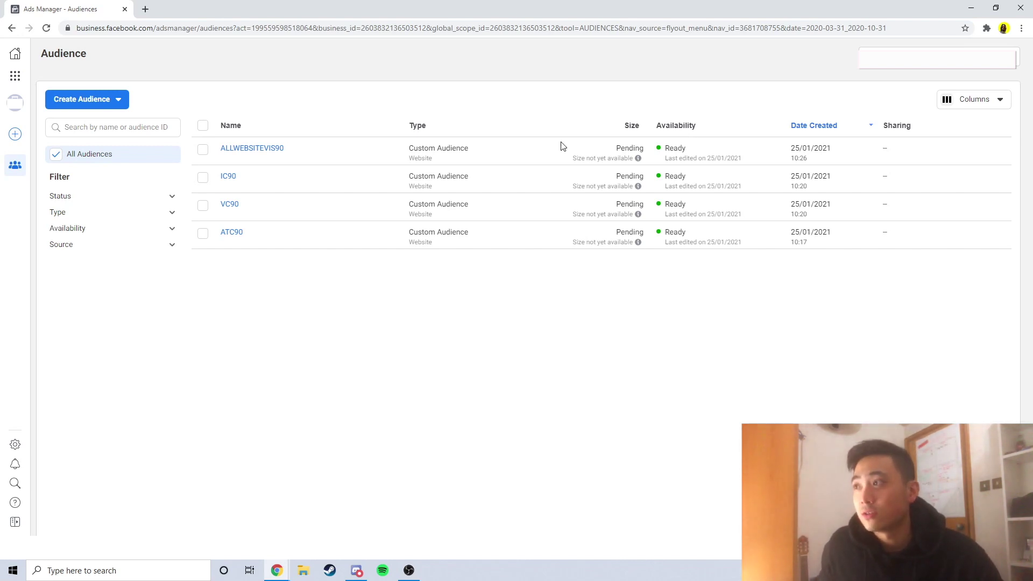
left_click(648, 125)
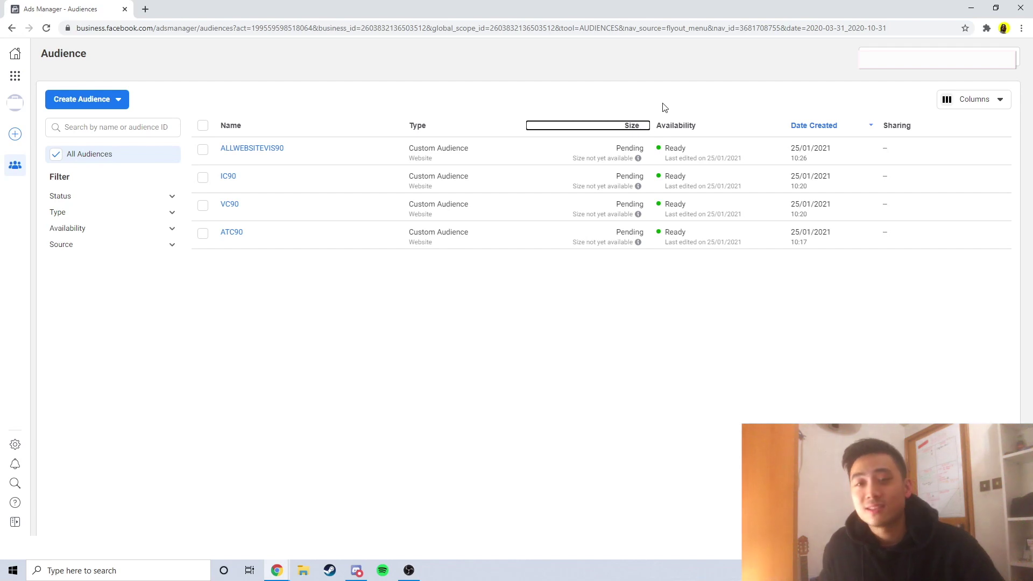
mouse_move(638, 160)
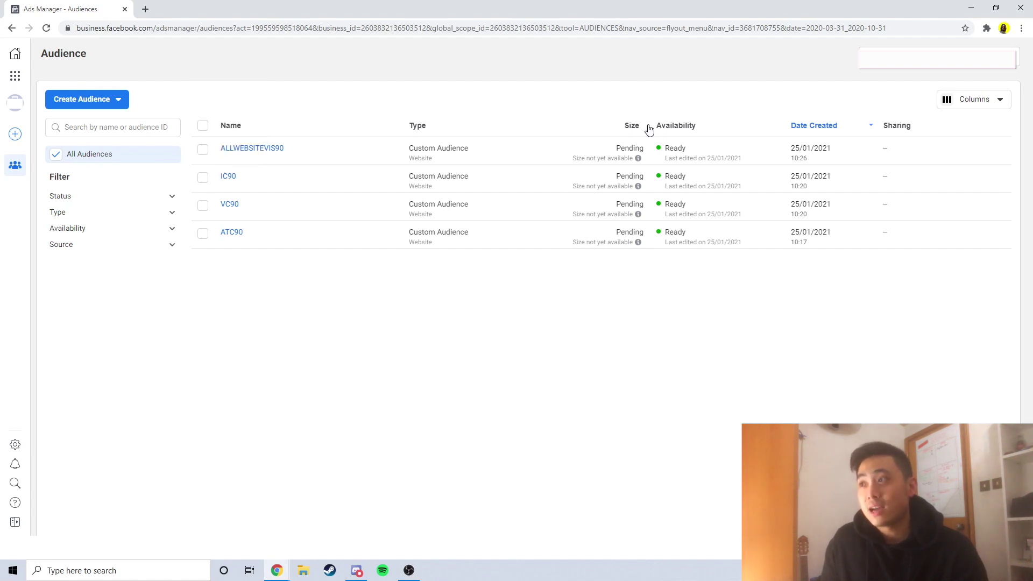
mouse_move(614, 156)
double_click(630, 148)
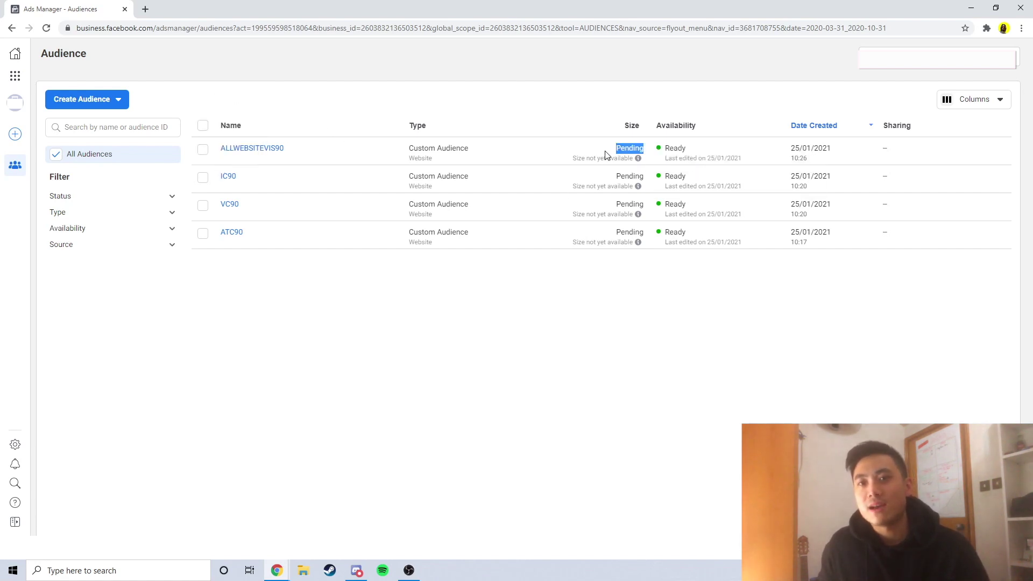
left_click(600, 284)
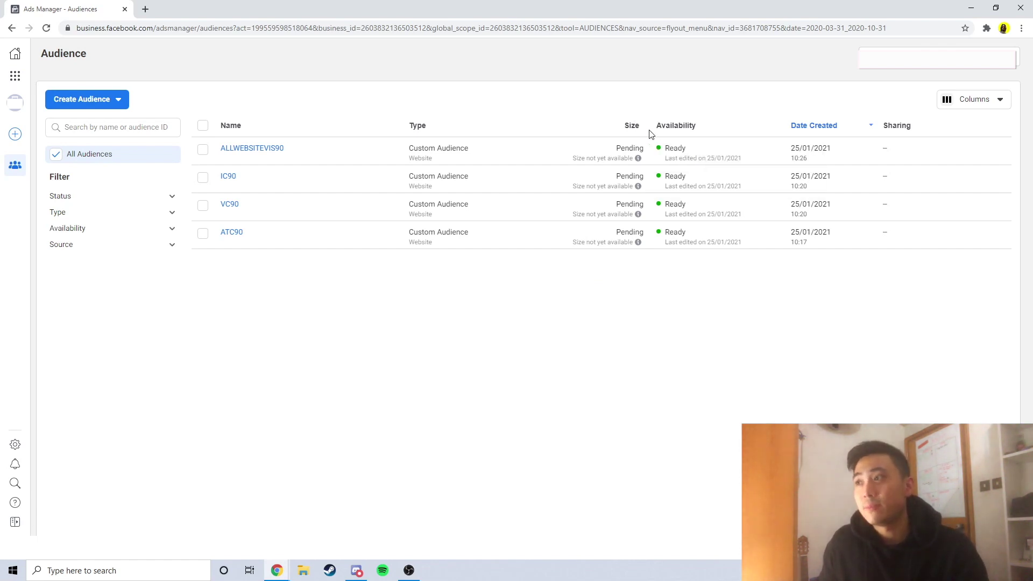
mouse_move(654, 164)
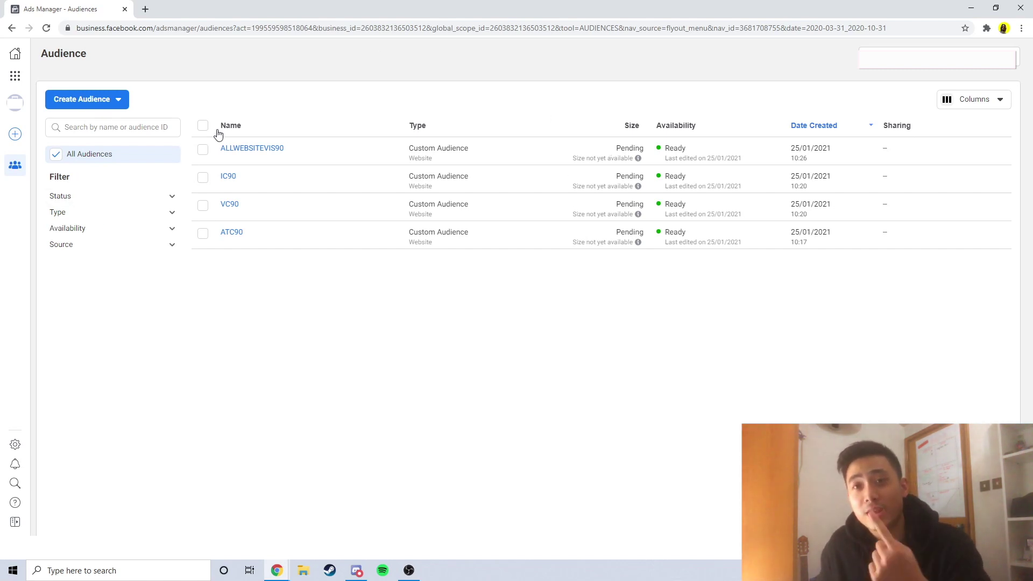
left_click(103, 101)
Start a Custom Audience sourced from Video and show its engagement-type list.
left_click(232, 106)
left_click(109, 97)
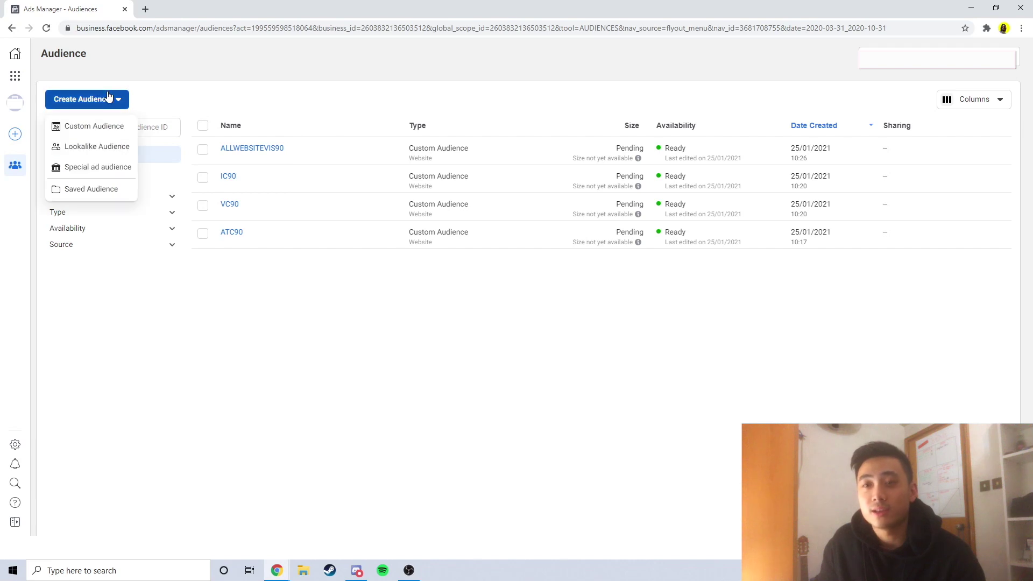
left_click(108, 128)
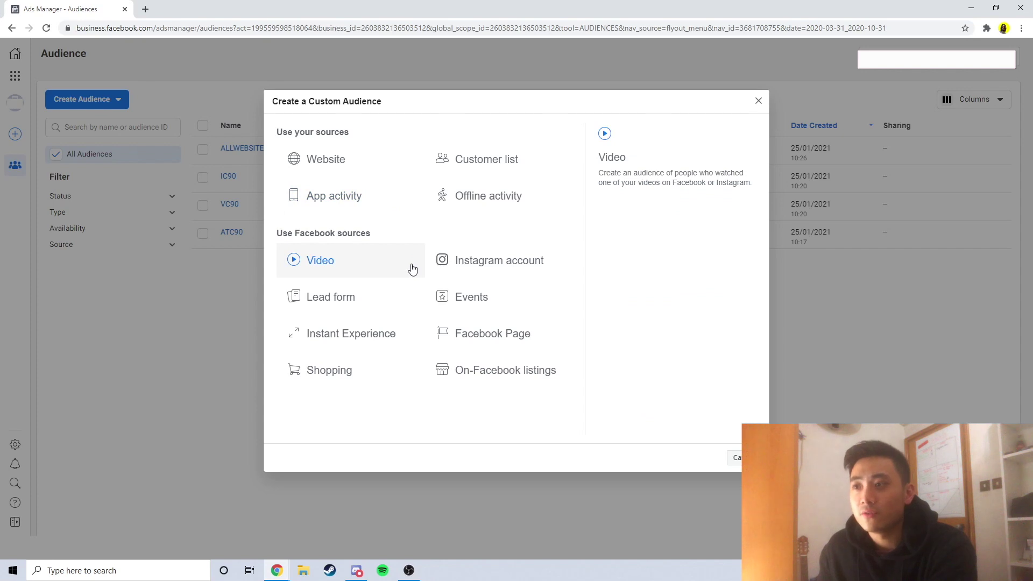
left_click(392, 275)
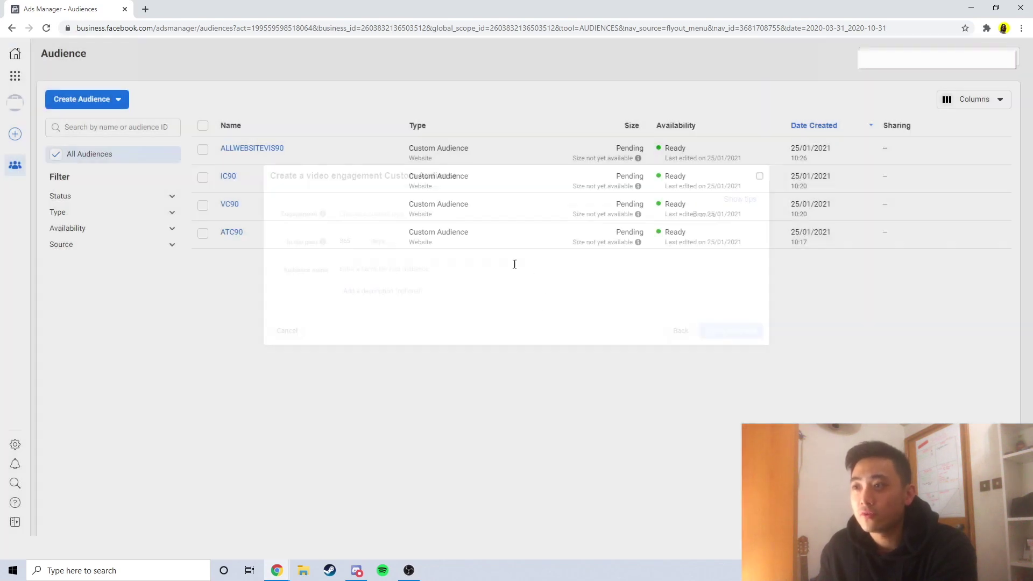
left_click(435, 215)
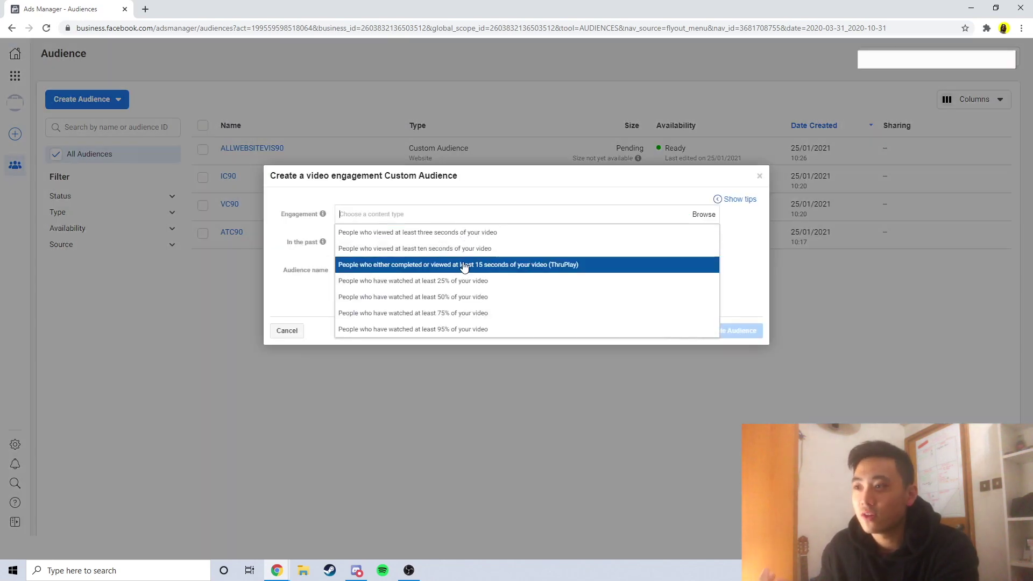
Target people who watched at least 95% of the video in the past 45 days.
left_click(485, 331)
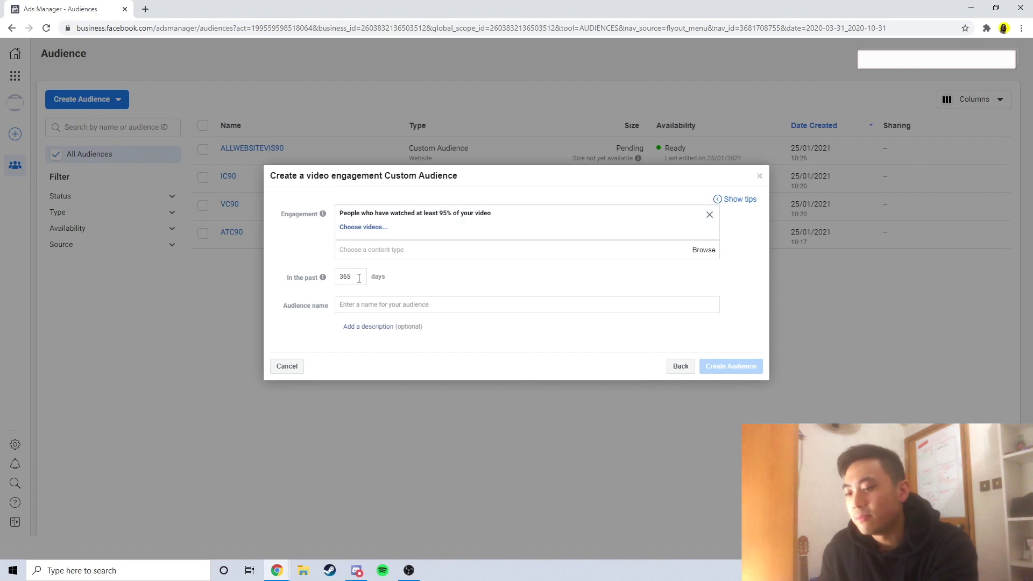
key("BackSpace")
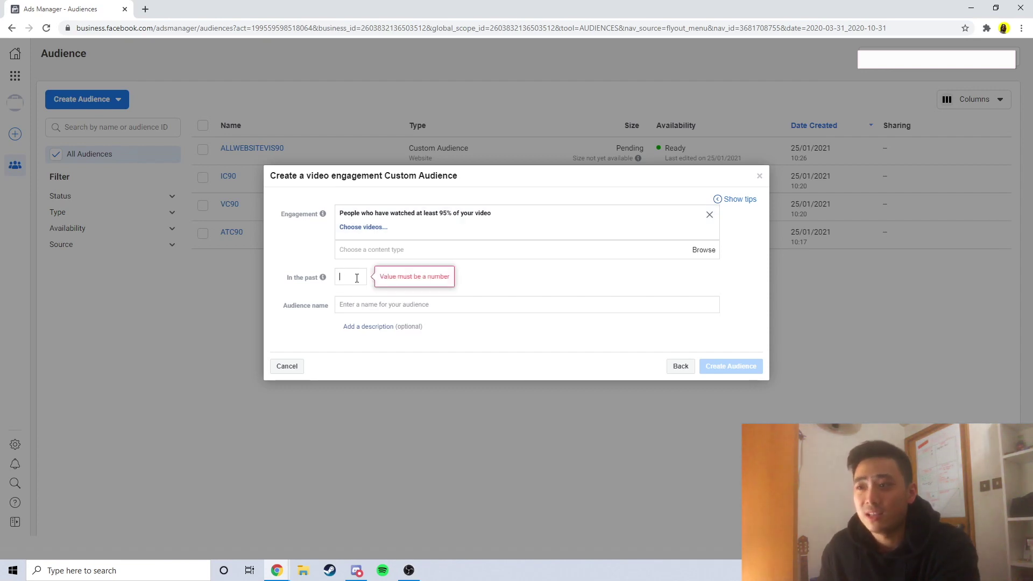
type("45")
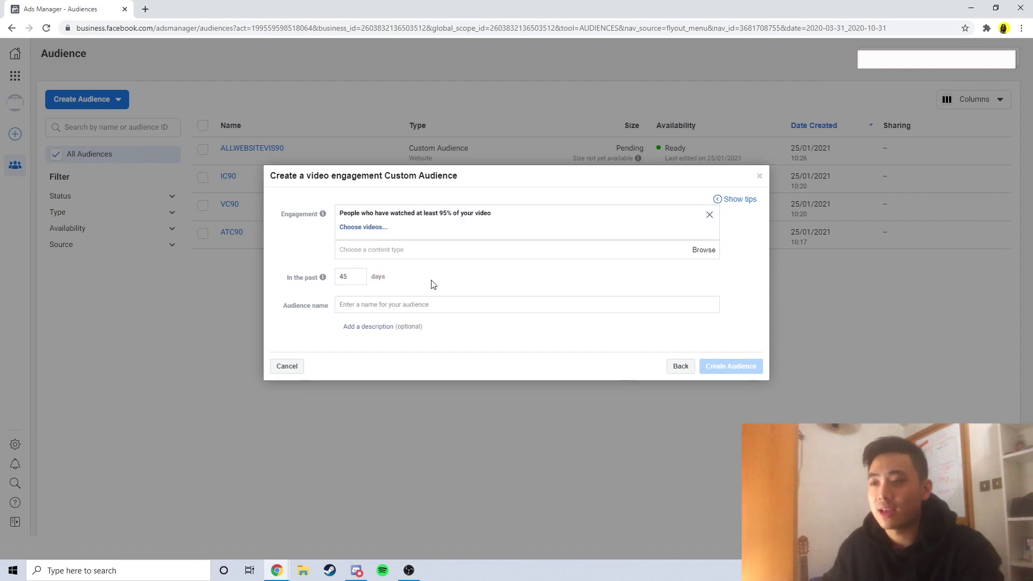
Enter and then erase the audience name '95Vide', then close the form without creating it.
left_click(450, 306)
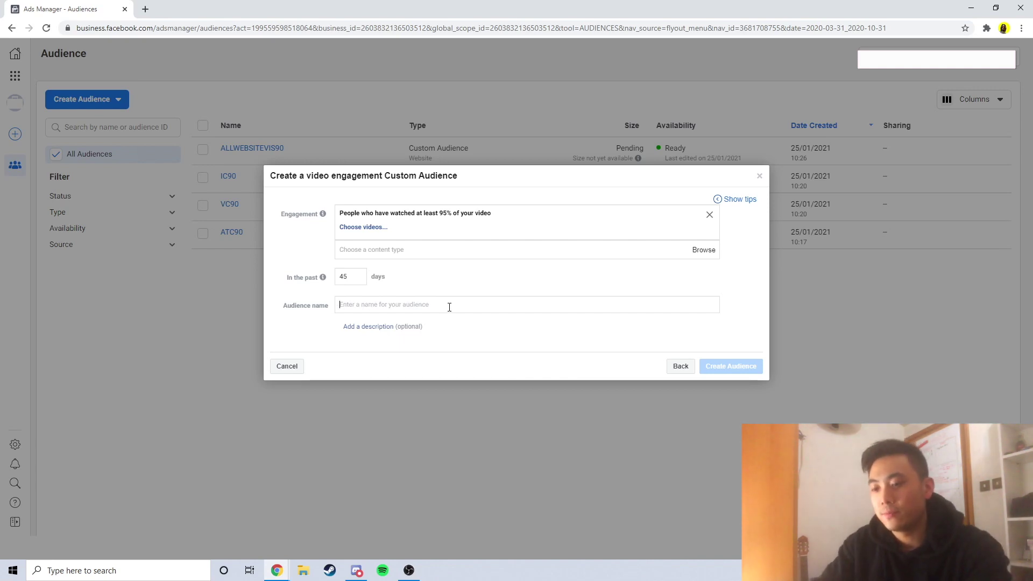
type("95")
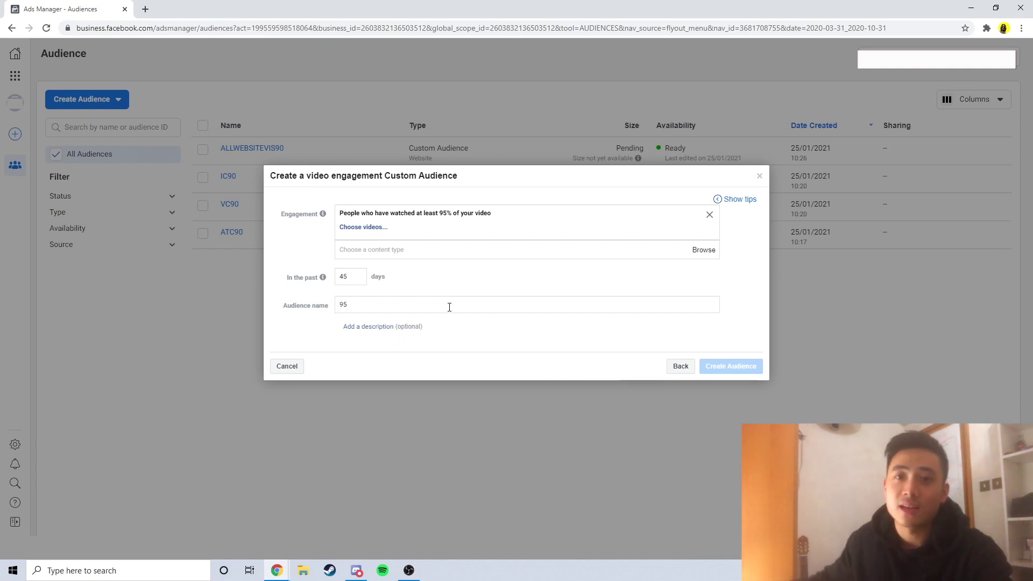
type("VV")
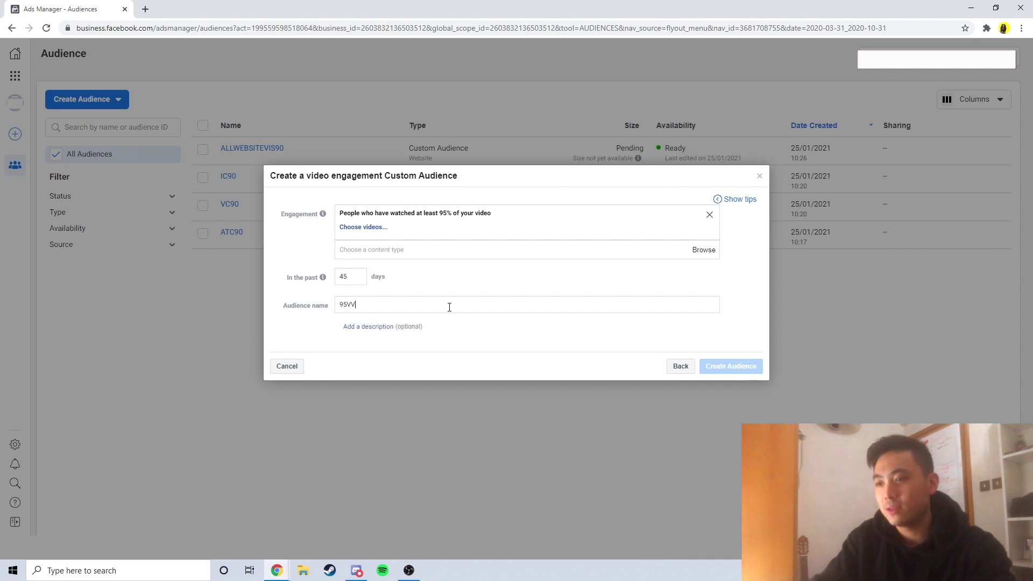
key("BackSpace")
type("ideoView")
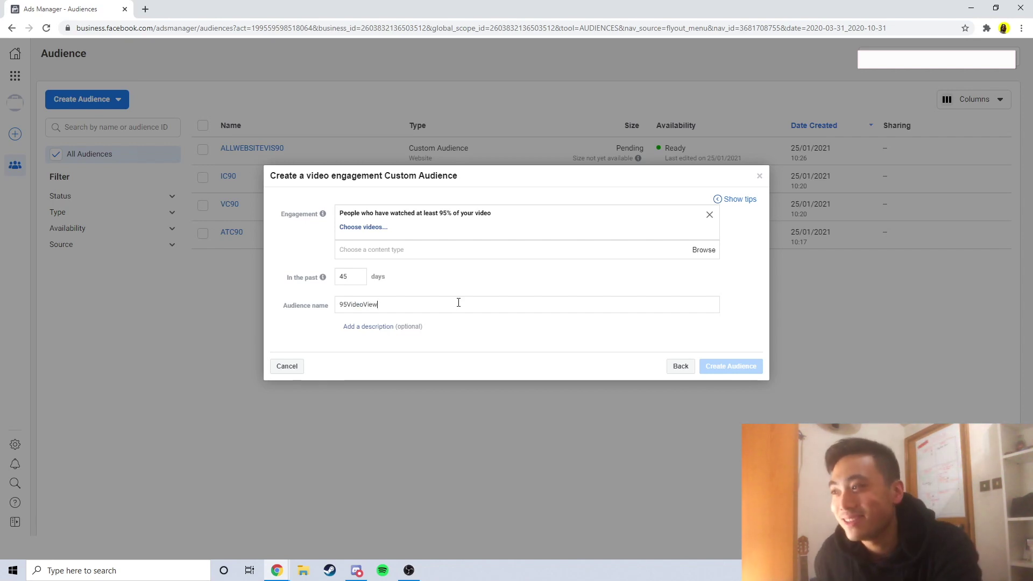
key("ctrl+a")
key("BackSpace")
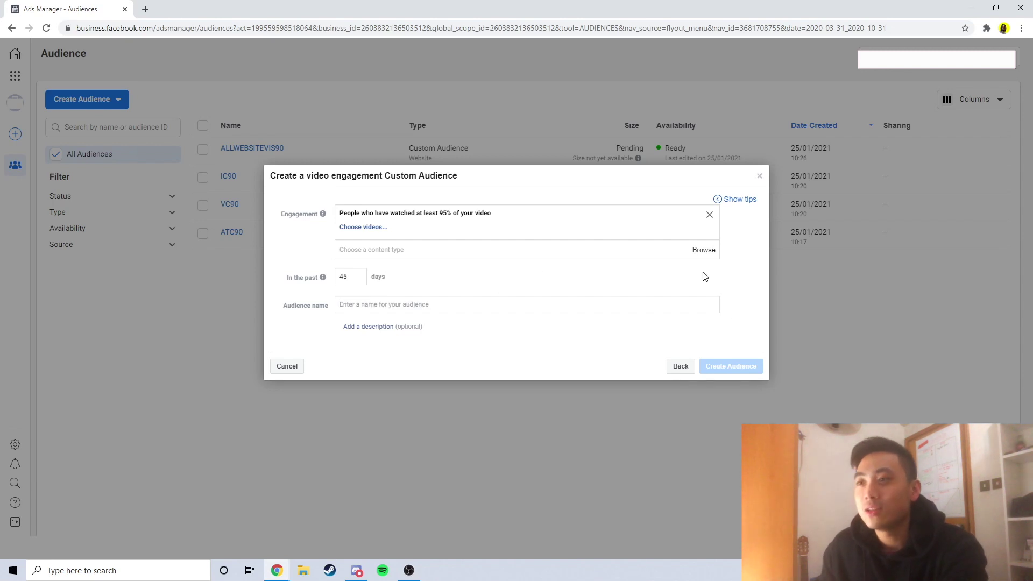
left_click(759, 177)
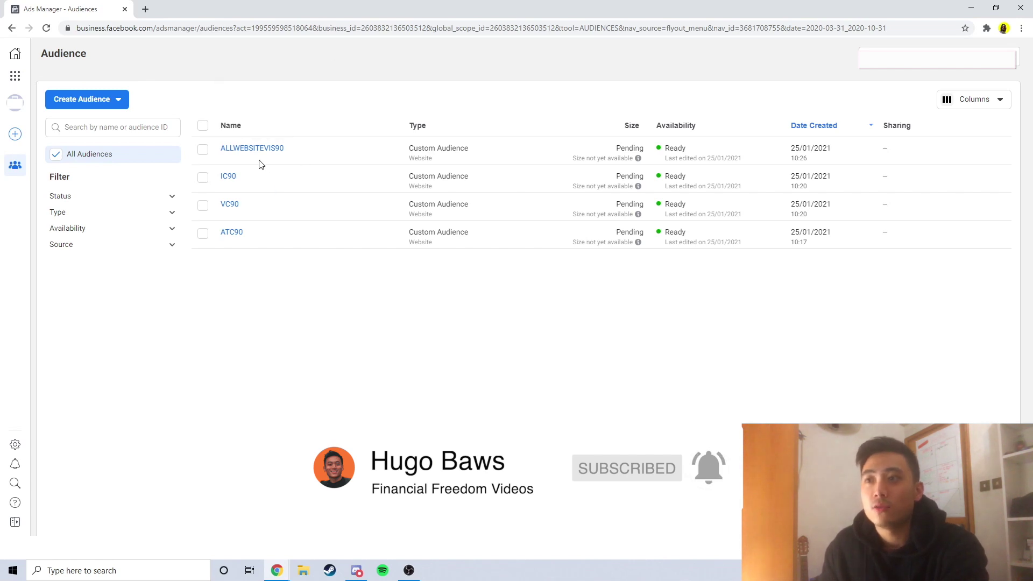
Tick the IC90 audience and bring up the Create Audience type menu.
left_click(202, 182)
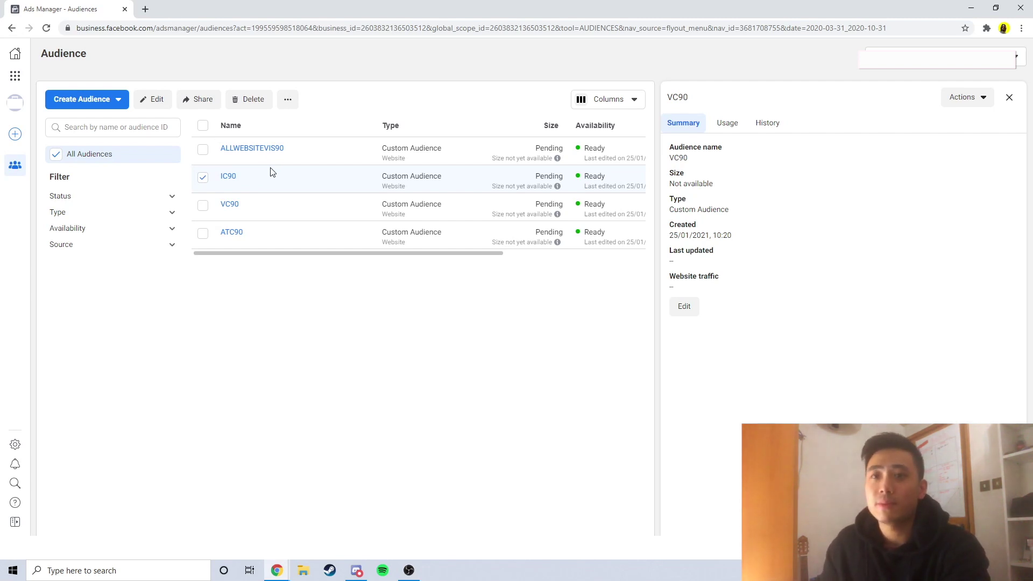
left_click(202, 178)
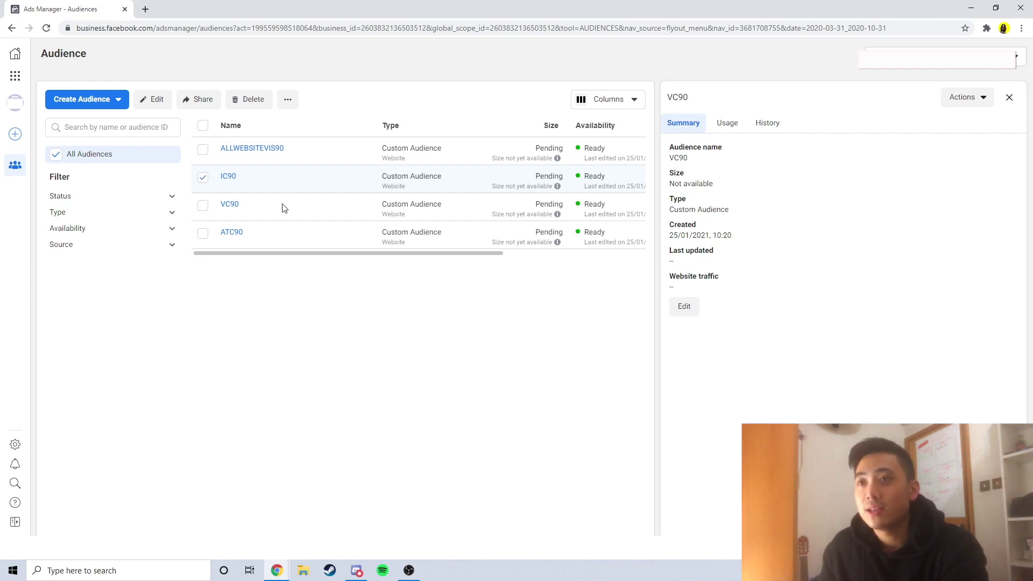
left_click(102, 99)
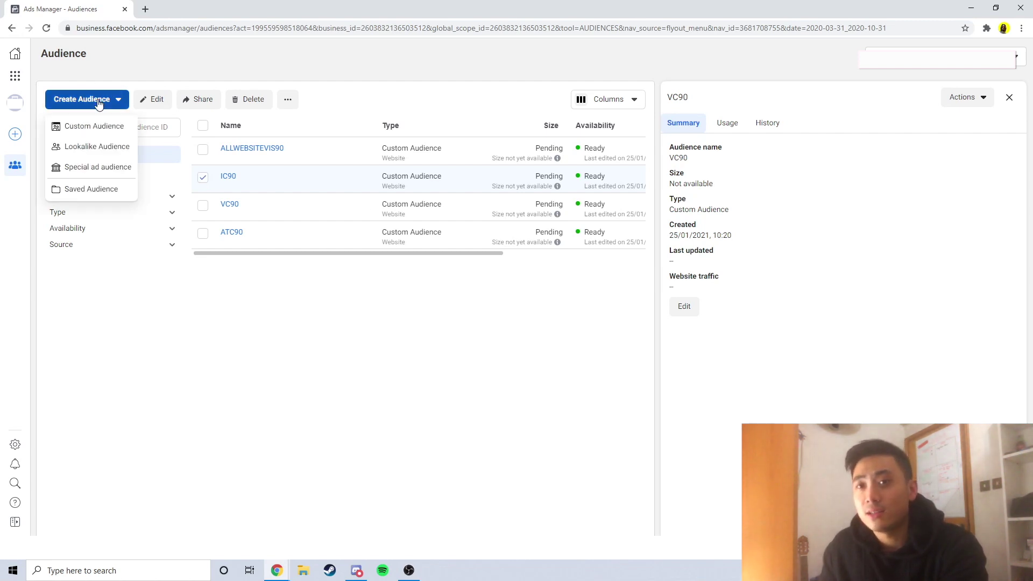
Start a Lookalike Audience sourced from the Shopify New Website Pixel and begin entering its location.
left_click(110, 153)
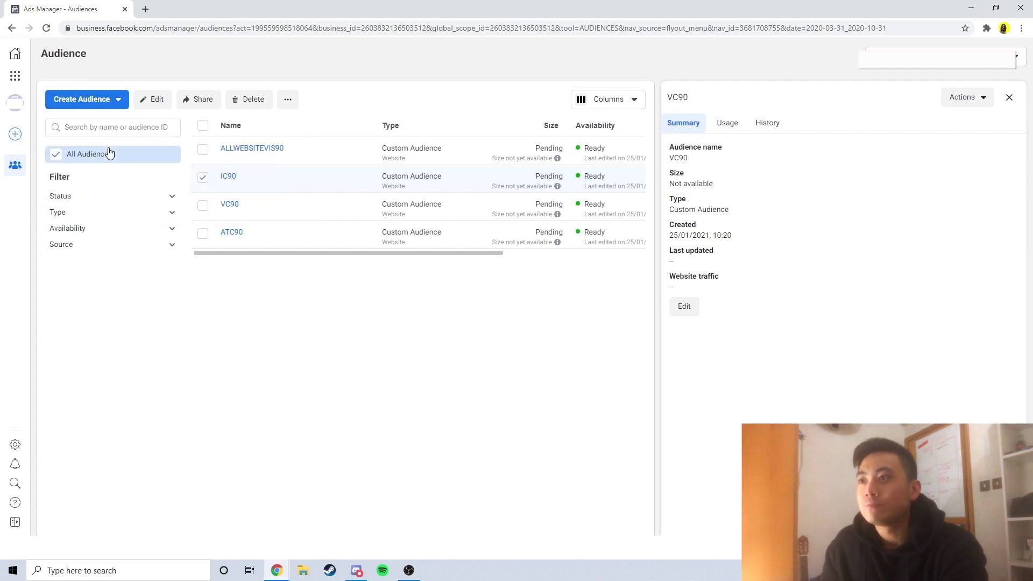
left_click(424, 155)
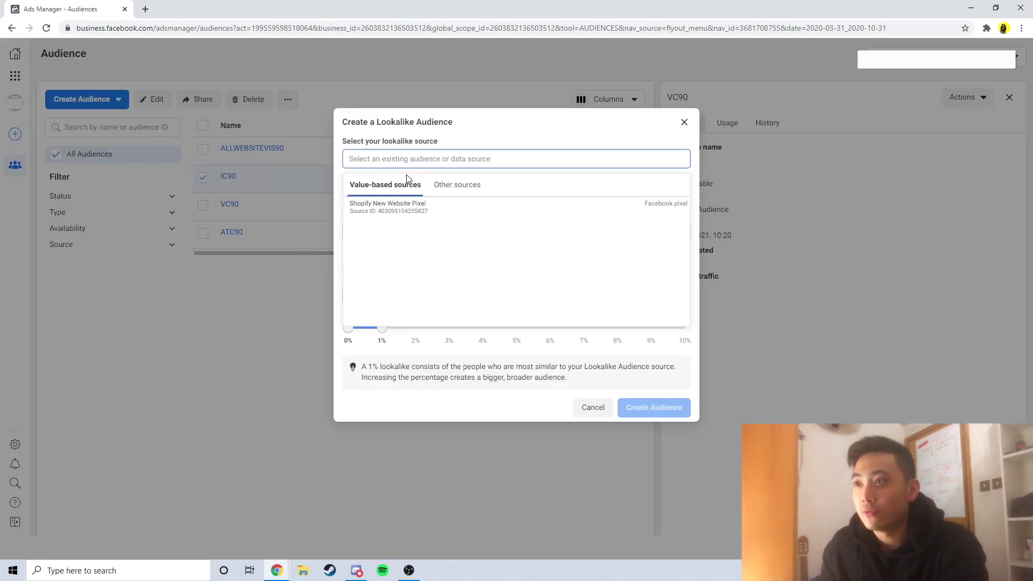
left_click(525, 138)
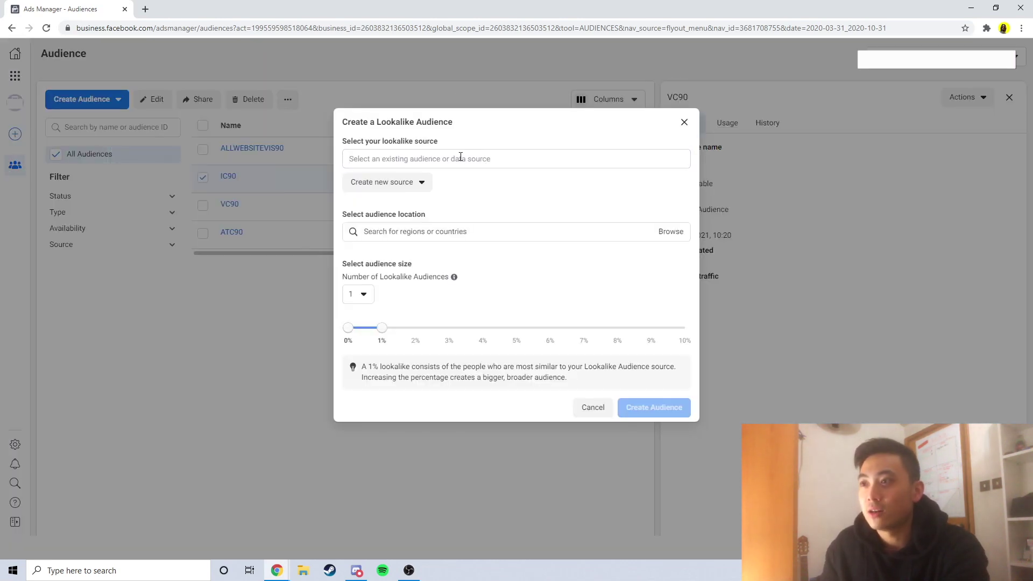
left_click(431, 161)
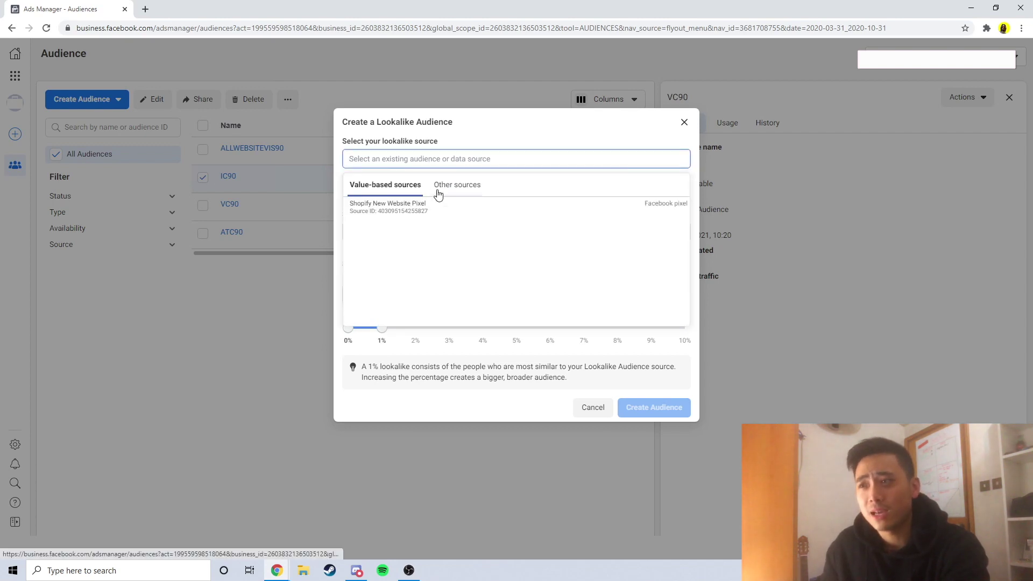
mouse_move(414, 201)
left_click(398, 209)
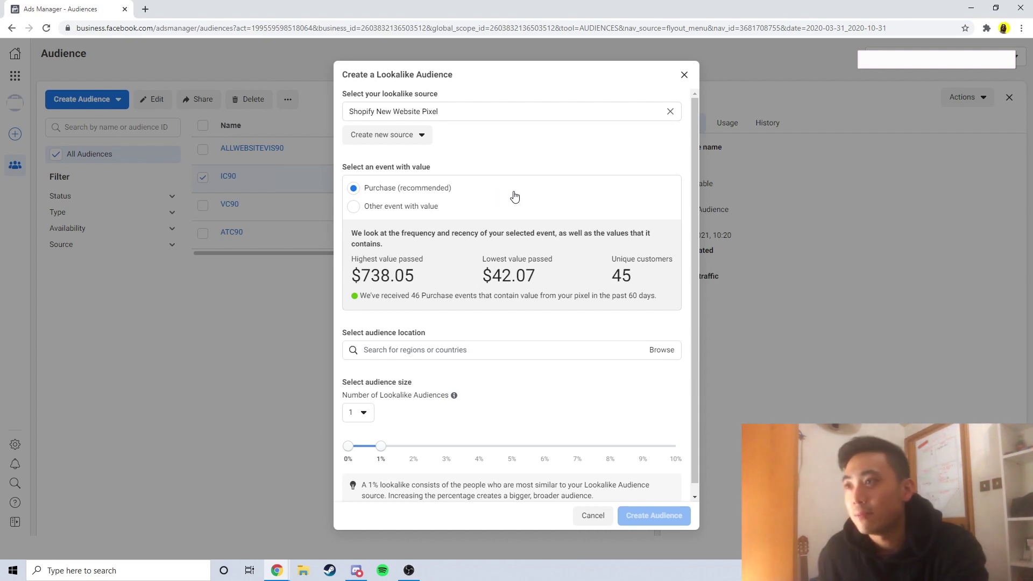
left_click(457, 112)
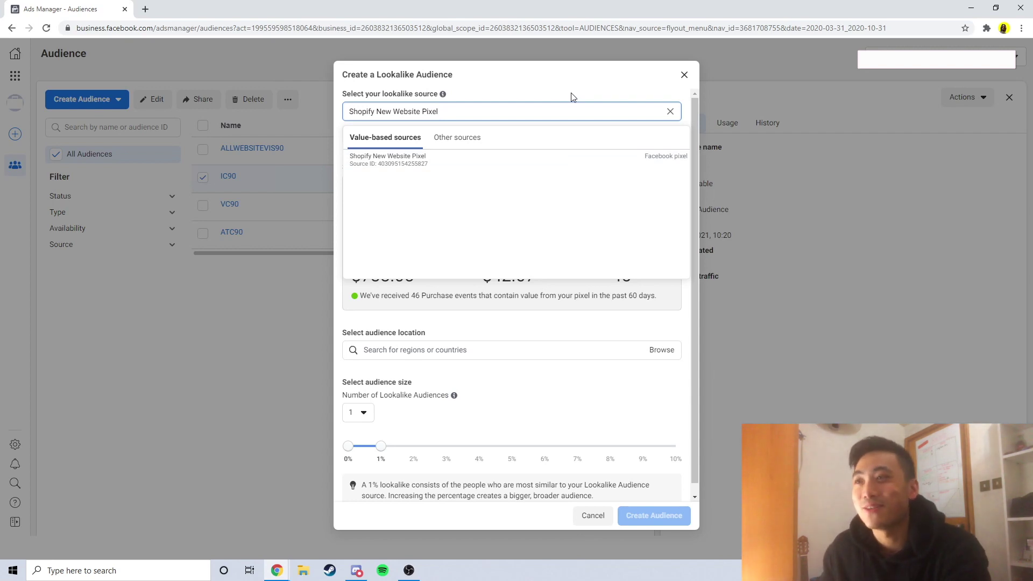
left_click(573, 98)
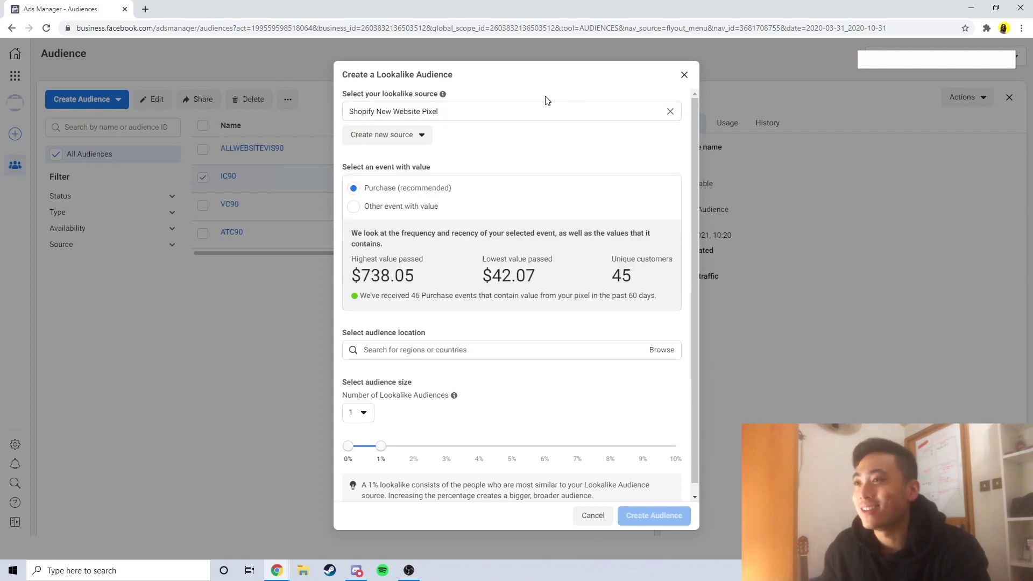
left_click(419, 332)
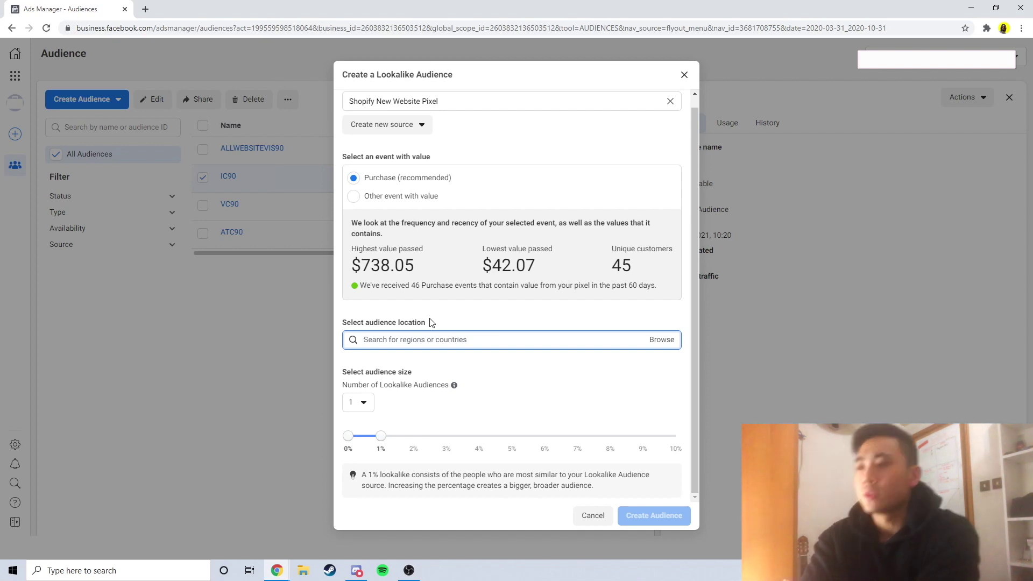
Select all countries for a Worldwide (231 countries) location, clearing a test 'worldwide' search.
left_click(430, 340)
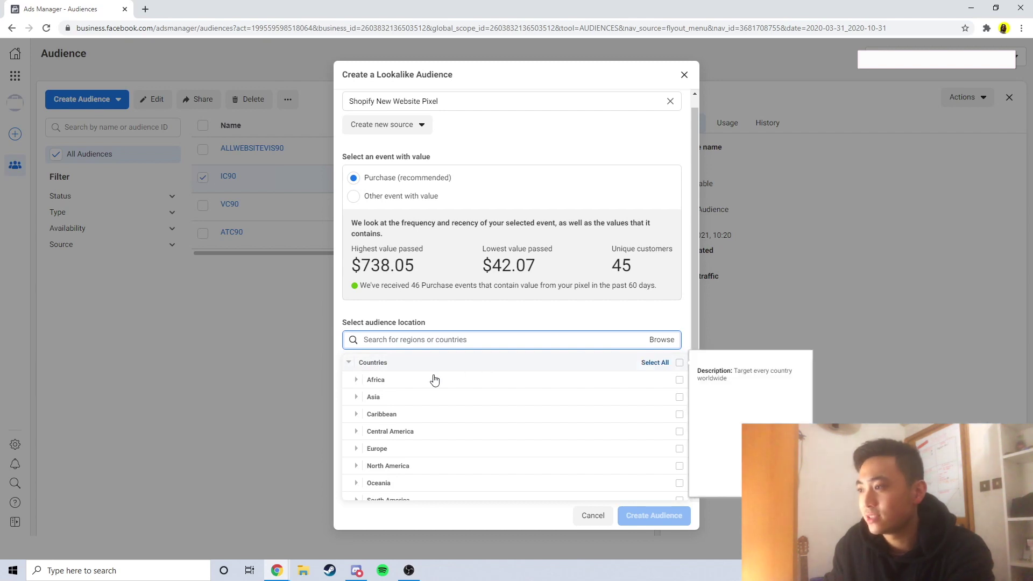
left_click(680, 365)
scroll(530, 398, "down", 10)
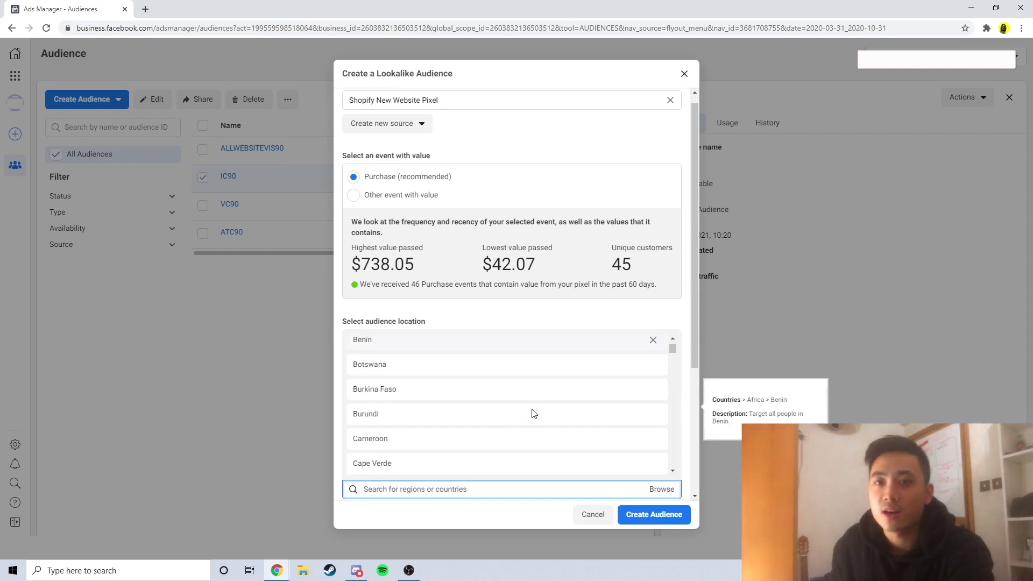
scroll(530, 387, "down", 20)
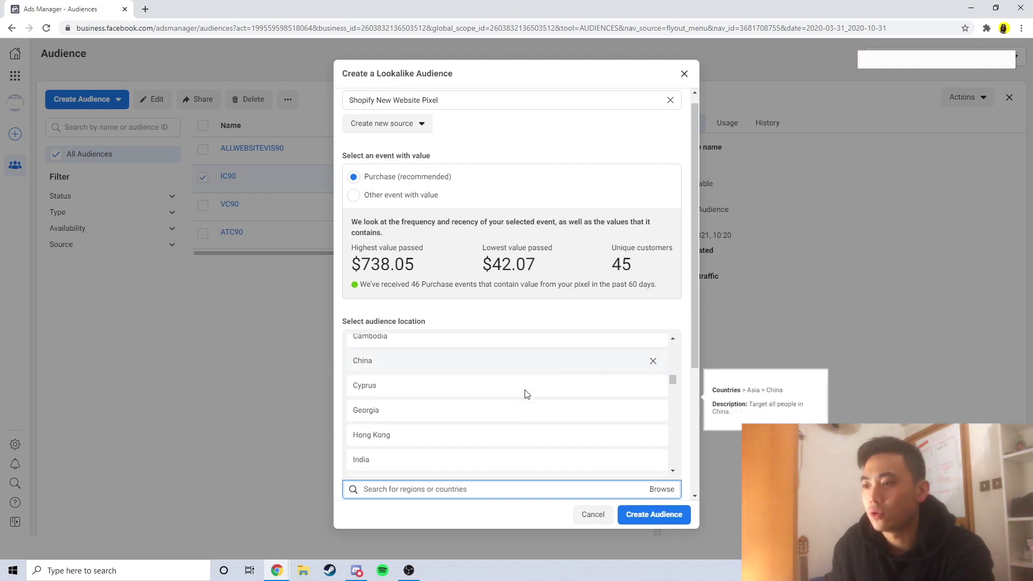
scroll(527, 398, "down", 5)
left_click(480, 490)
type("worldwide")
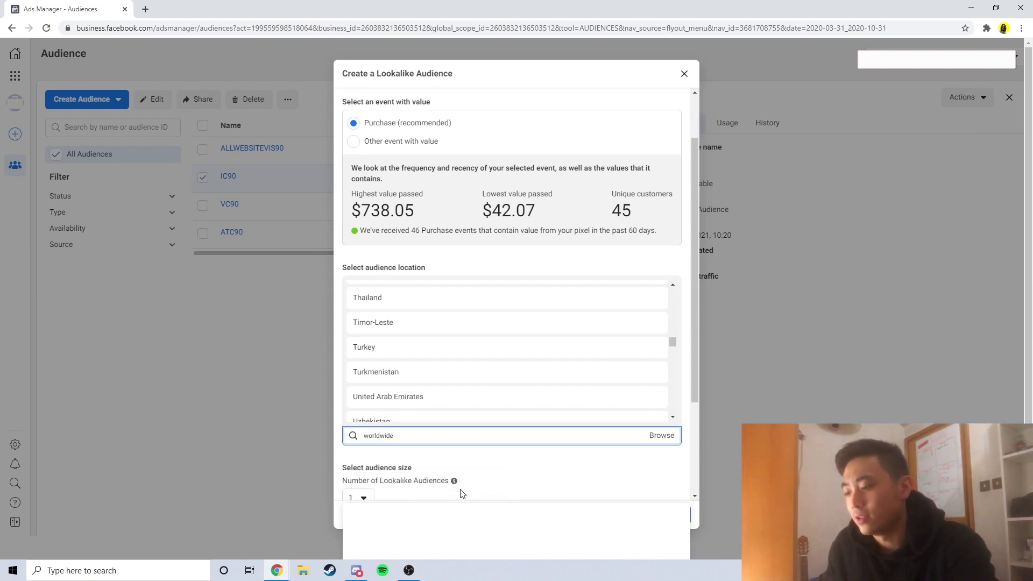
scroll(479, 498, "down", 1)
key("BackSpace")
key("BackSpace")
key("BackSpace")
key("BackSpace")
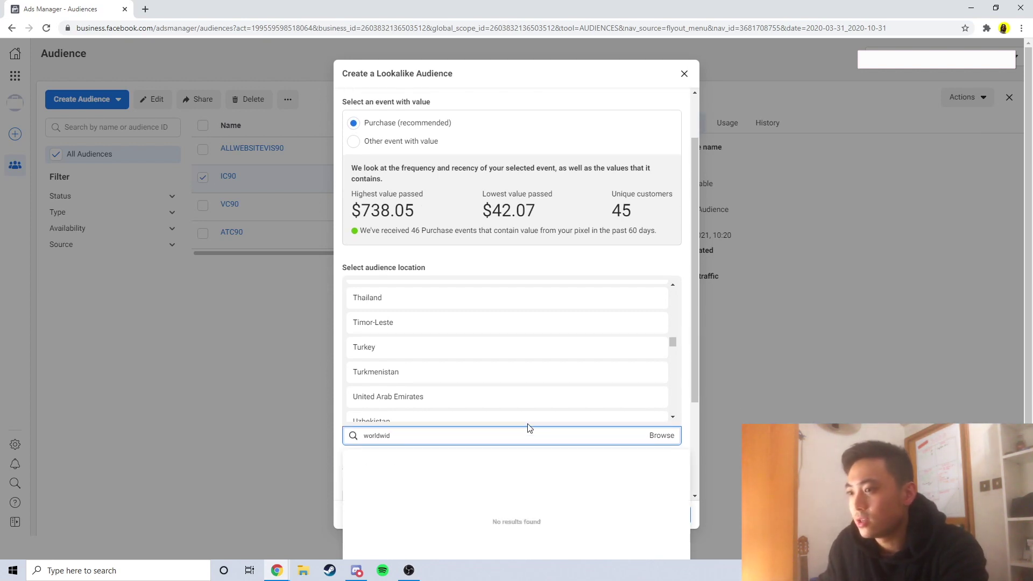
key("BackSpace")
key("BackSpace")
key("BackSpace")
key("BackSpace")
key("BackSpace")
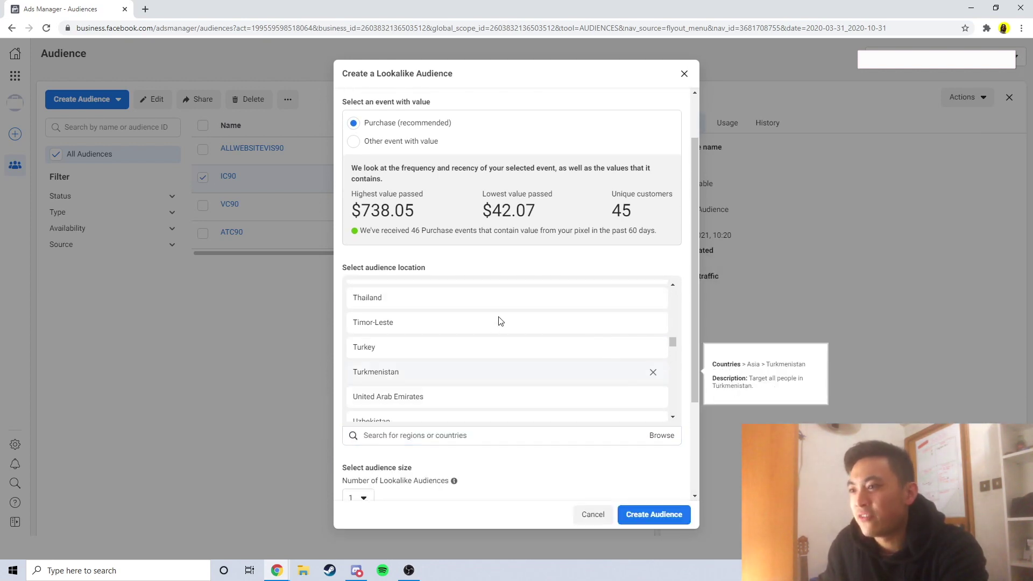
scroll(499, 350, "down", 3)
scroll(480, 460, "down", 3)
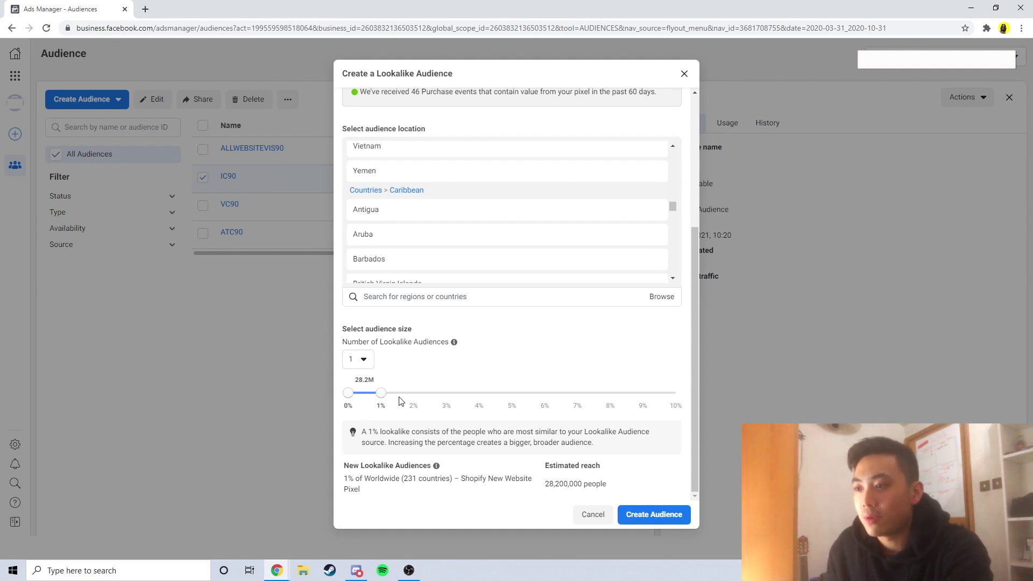
Try lookalike sizes between 1% and 5%, finishing with a 1% to 2% range.
left_click(402, 396)
mouse_move(351, 399)
left_mouse_down()
mouse_move(376, 388)
mouse_move(347, 396)
left_mouse_up()
left_click_drag(415, 398, 378, 398)
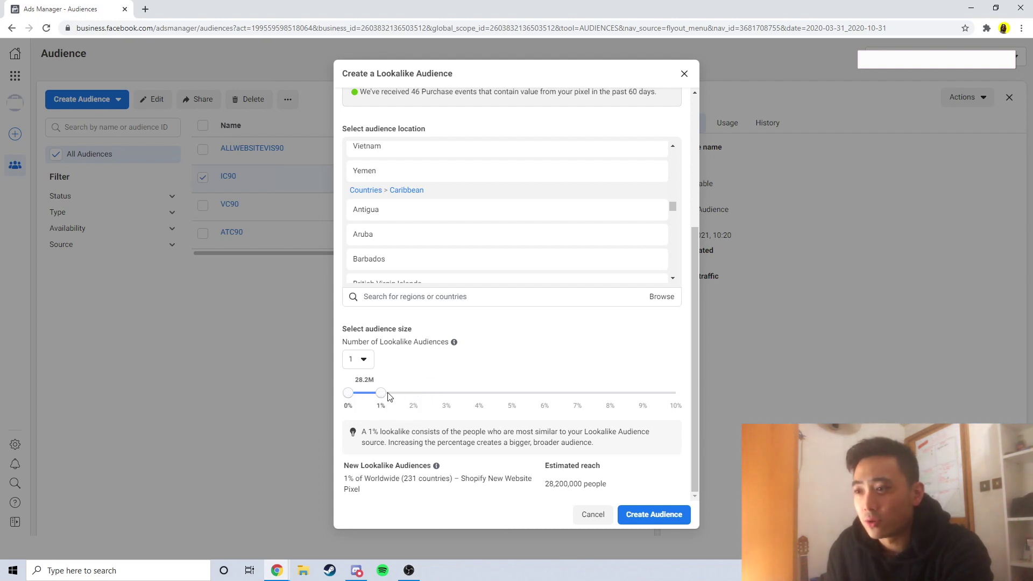
left_click_drag(380, 397, 479, 396)
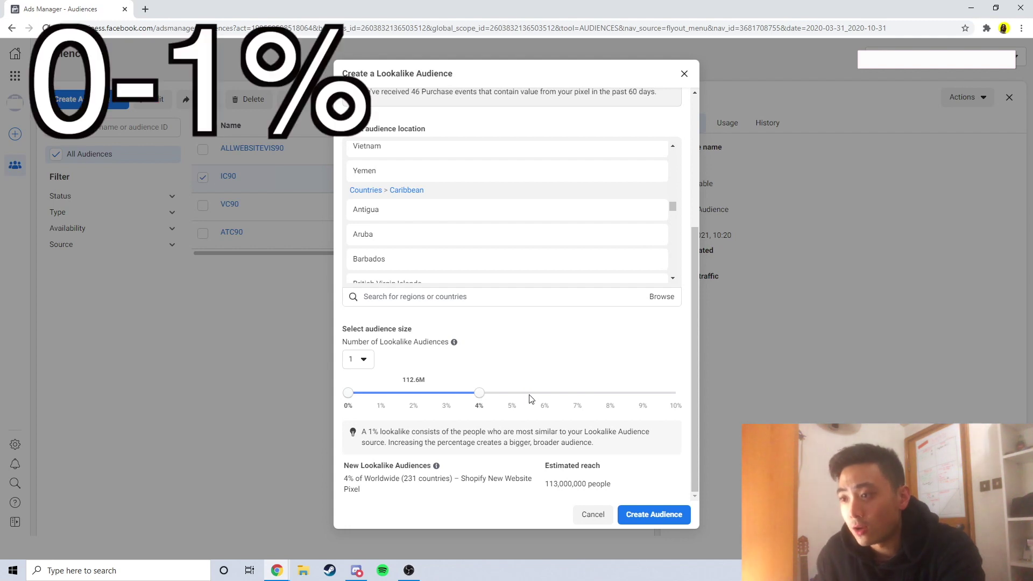
left_click_drag(478, 395, 383, 401)
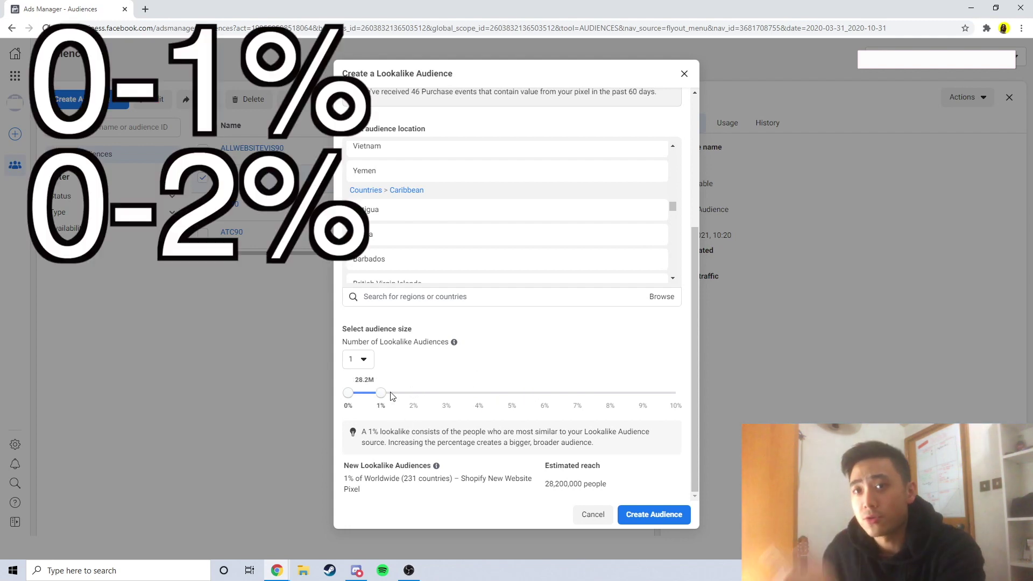
left_click(414, 394)
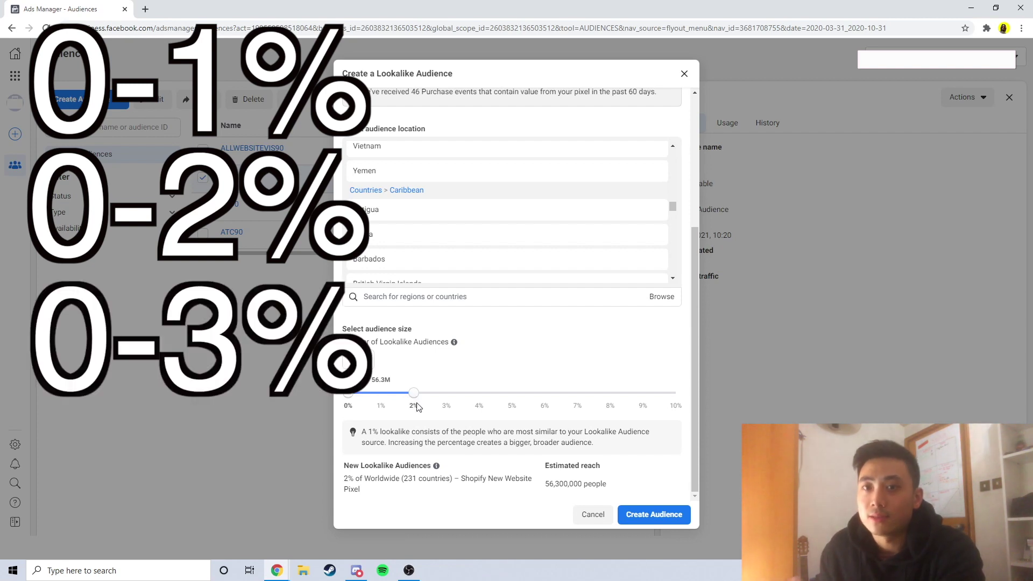
left_click_drag(417, 394, 449, 396)
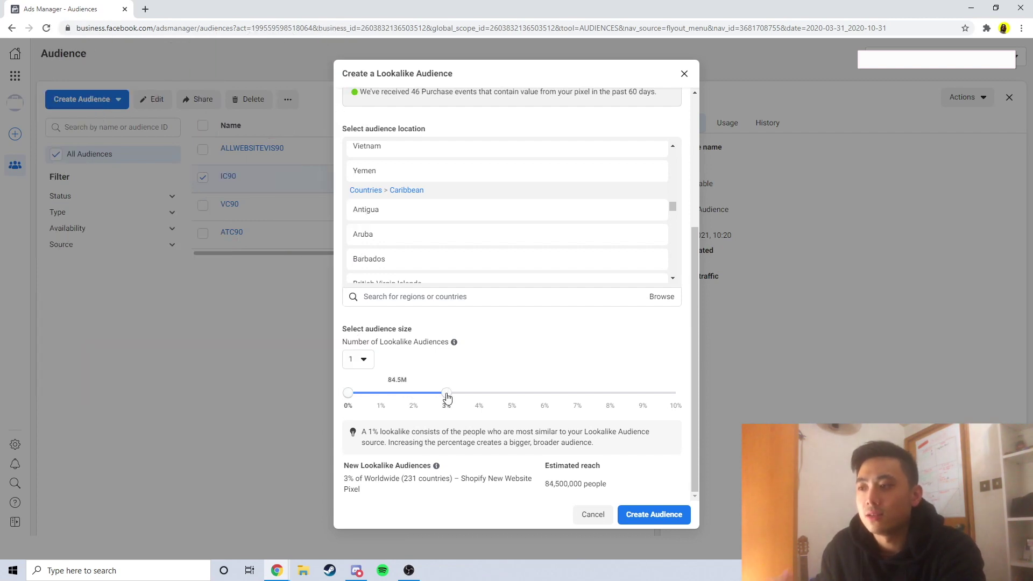
left_click_drag(448, 399, 506, 397)
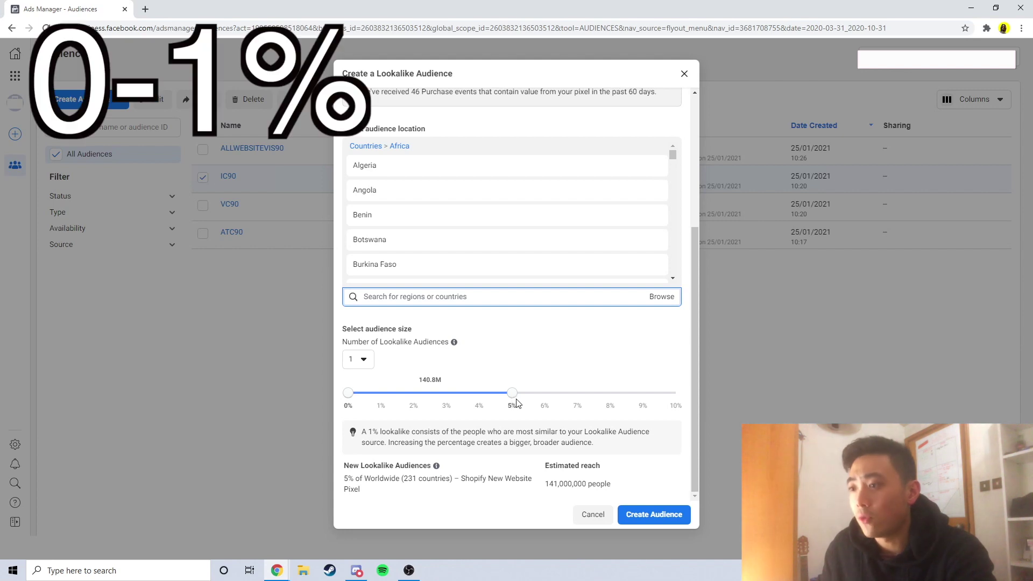
left_click_drag(512, 396, 414, 398)
left_click_drag(349, 397, 447, 396)
Compare size ranges 2–3%, 0–4%, 0–3% and 2–3%, then reset the lookalike to 1%.
left_click_drag(381, 397, 477, 396)
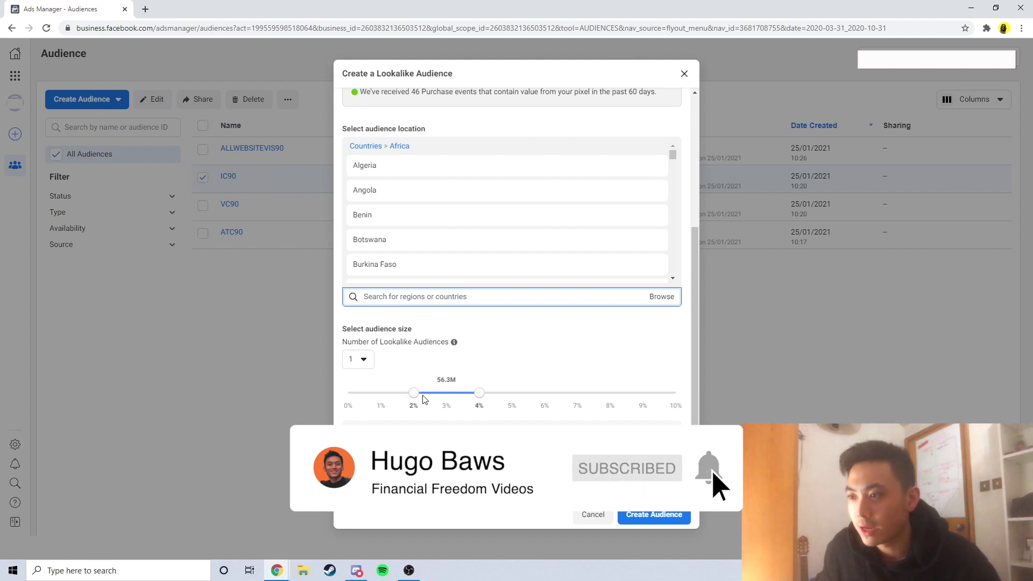
left_click_drag(412, 399, 349, 396)
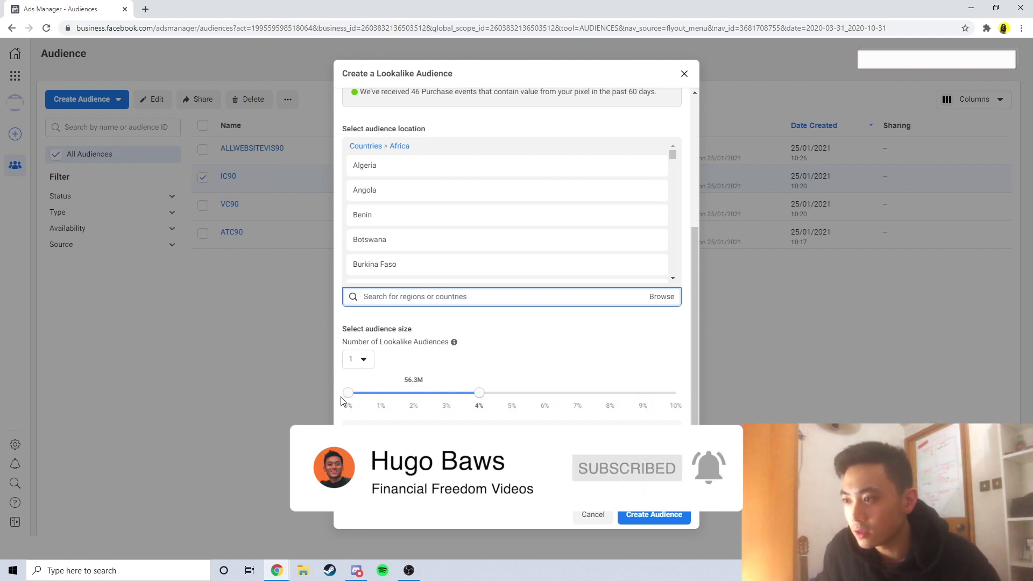
left_click_drag(479, 397, 446, 395)
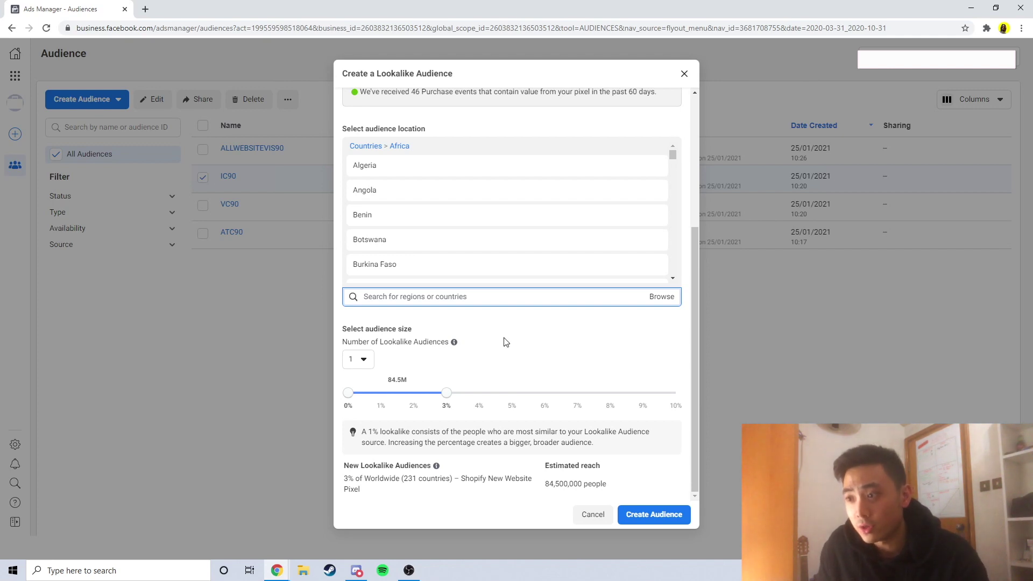
left_click_drag(348, 393, 414, 394)
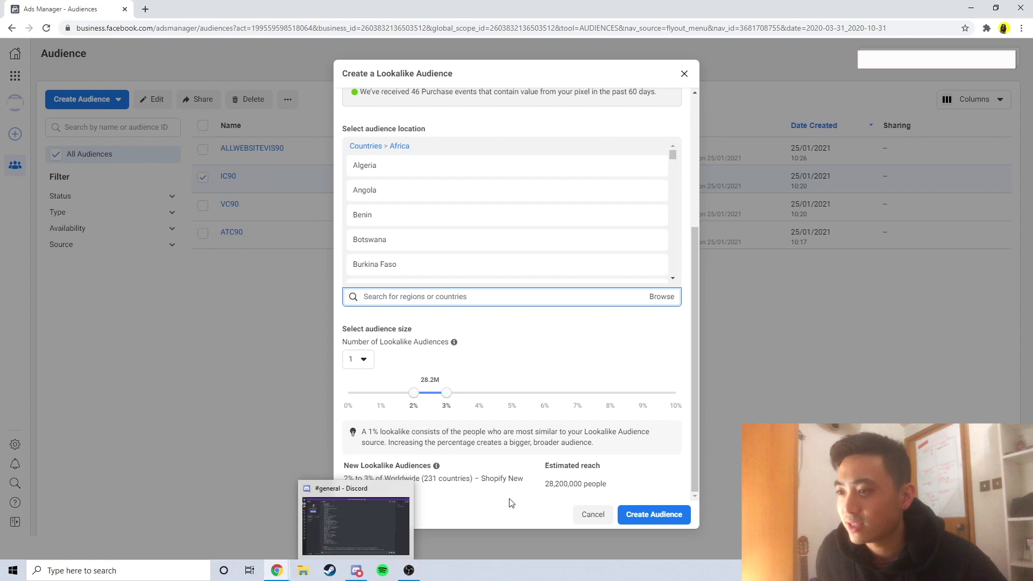
left_click_drag(416, 400, 353, 405)
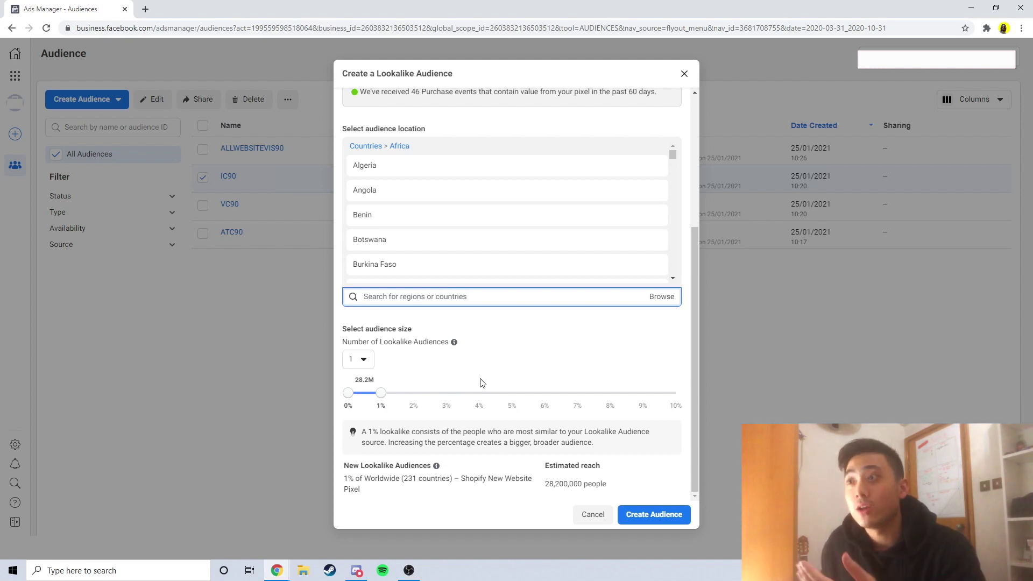
Stretch the lookalike size from 2% to the maximum 10%, then return it to 1%.
scroll(463, 360, "up", 4)
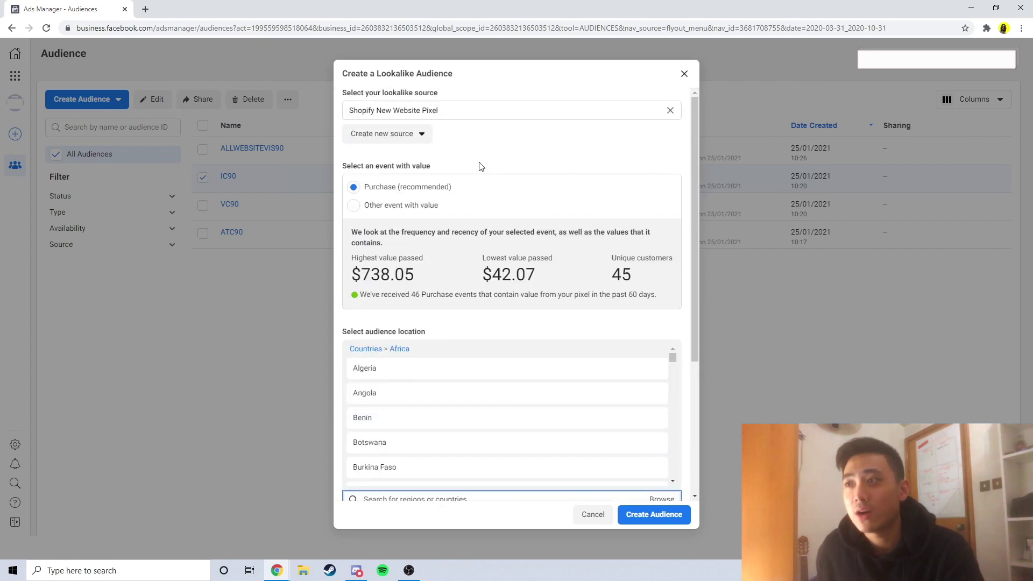
scroll(464, 367, "down", 4)
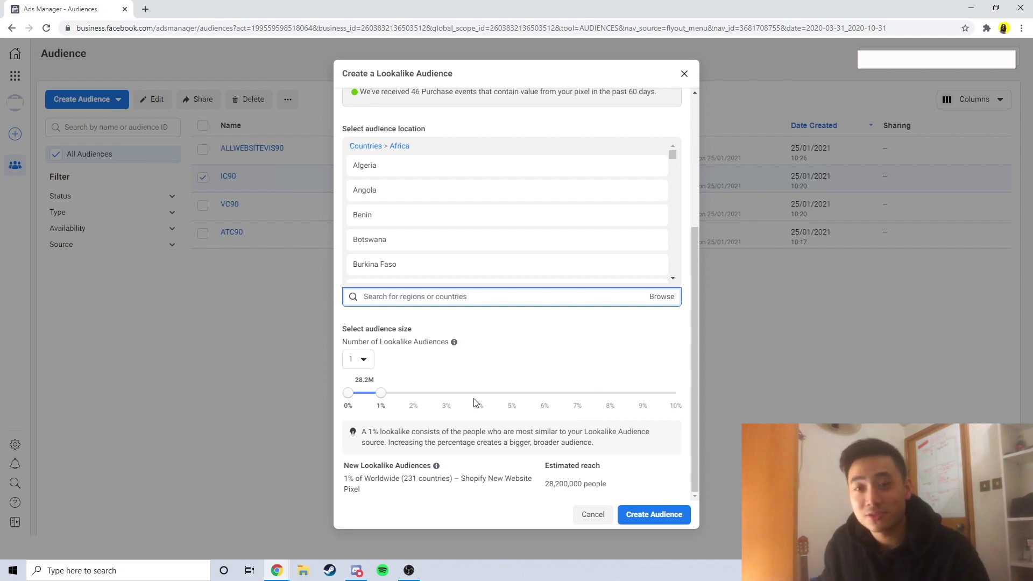
left_click_drag(383, 397, 413, 396)
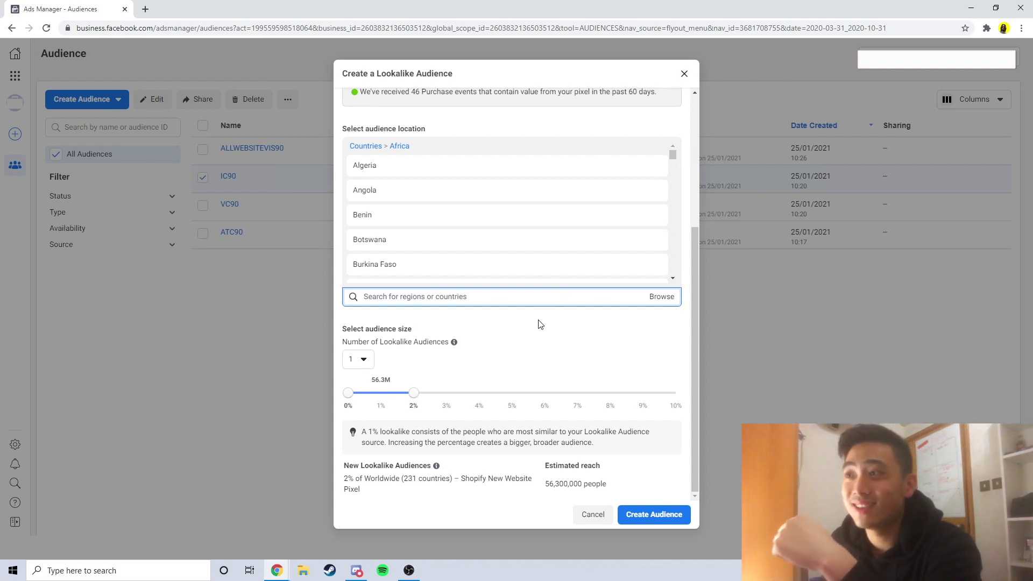
scroll(474, 215, "down", 10)
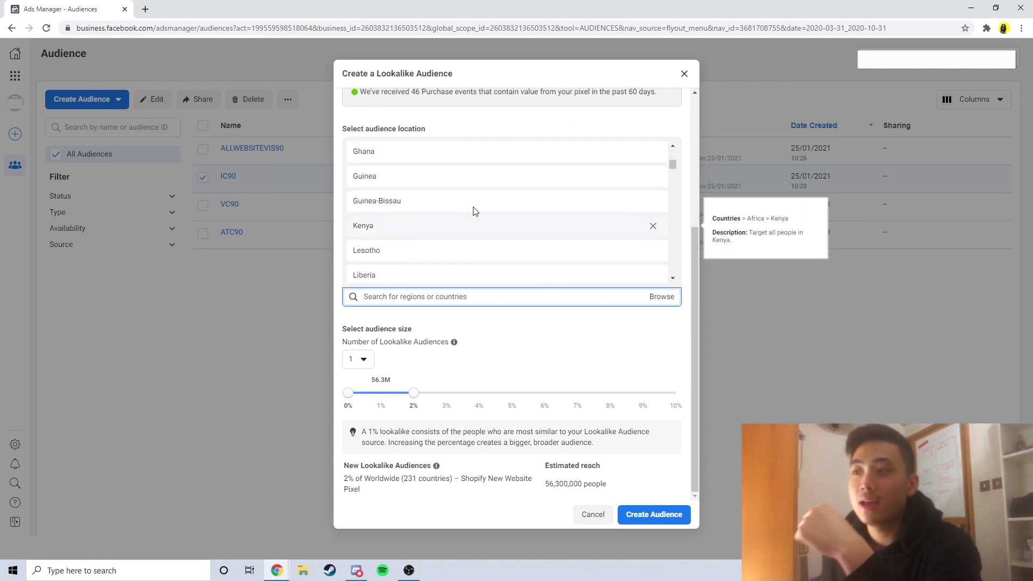
scroll(479, 242, "down", 10)
scroll(516, 322, "up", 4)
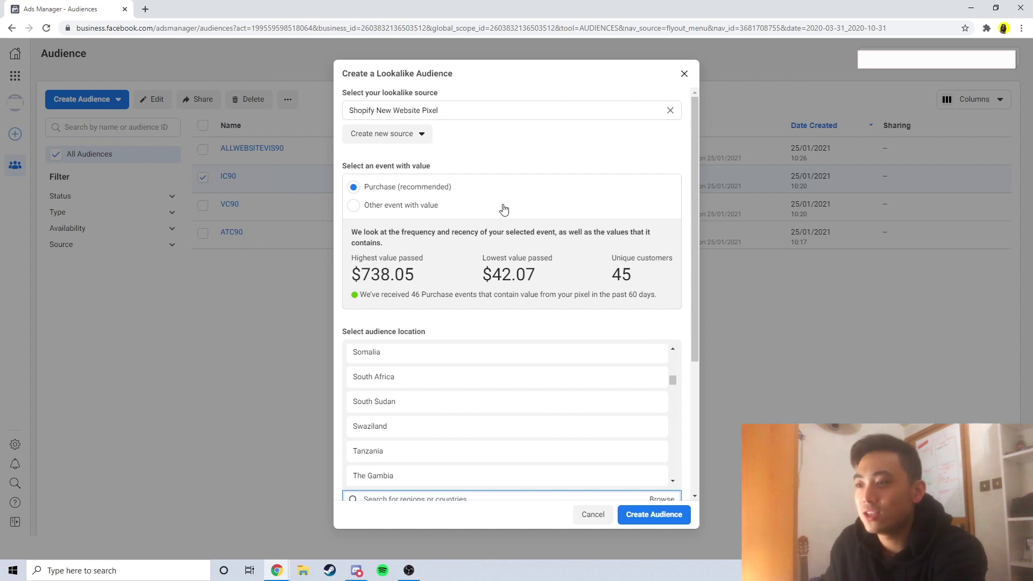
scroll(500, 218, "down", 4)
left_click_drag(414, 393, 677, 393)
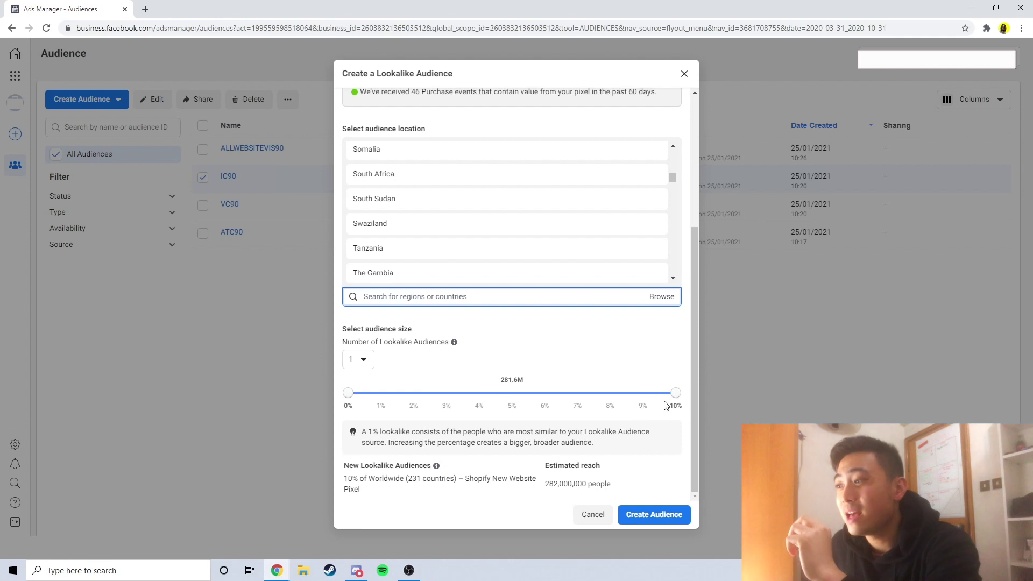
left_click_drag(676, 393, 380, 393)
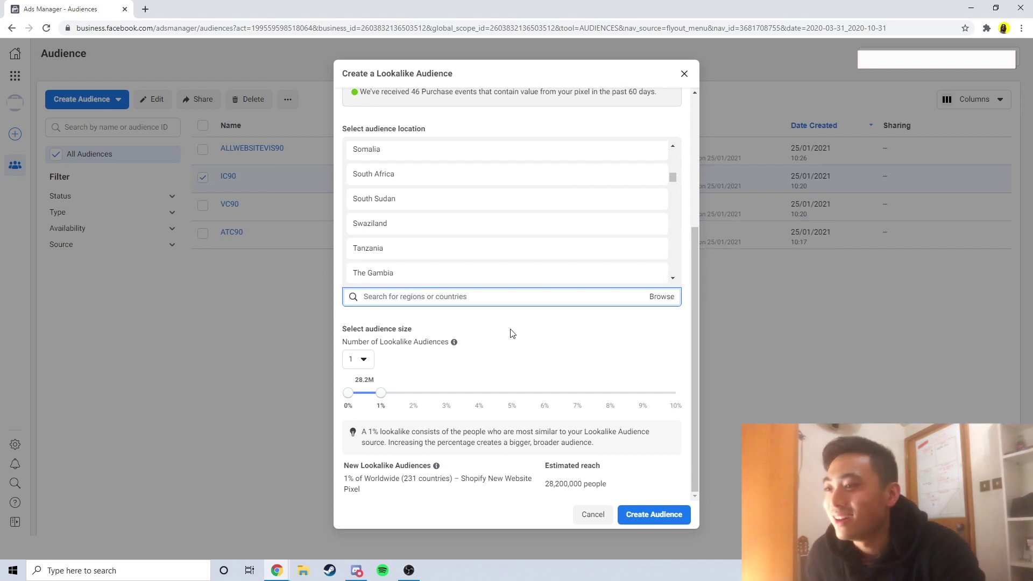
Close the lookalike form without creating it and untick the IC90 audience.
scroll(578, 345, "up", 4)
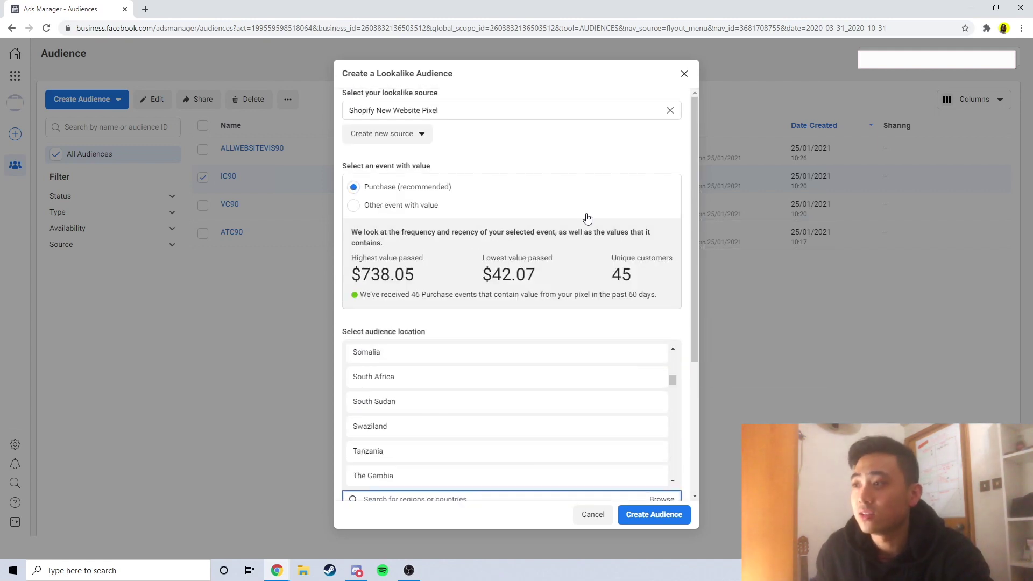
scroll(557, 240, "down", 4)
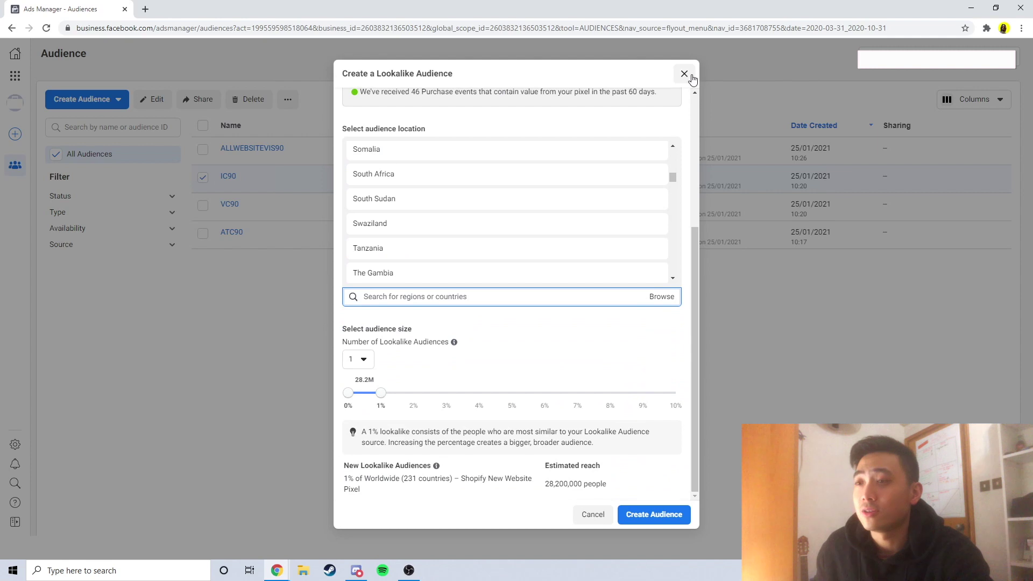
left_click(691, 77)
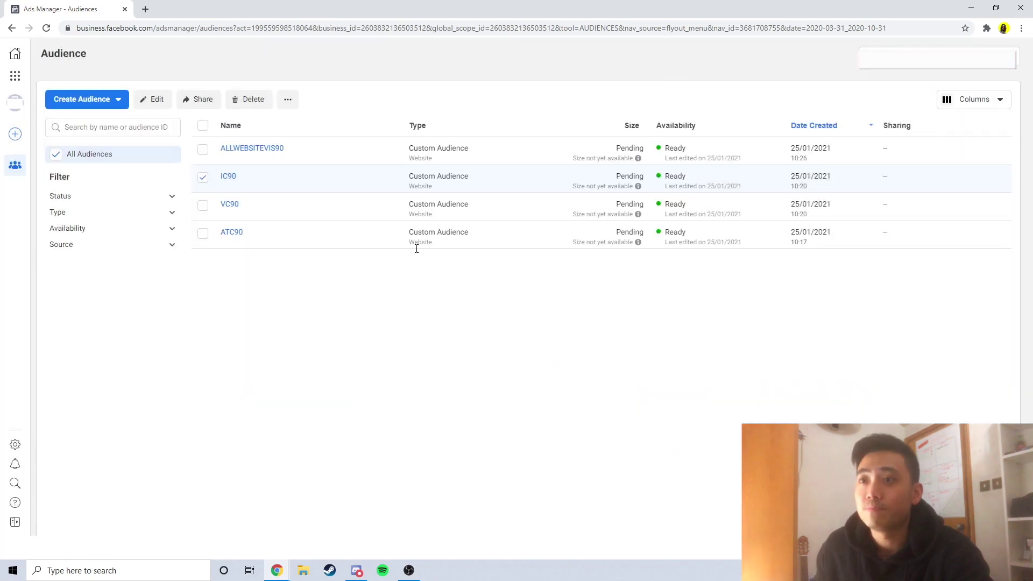
left_click(204, 180)
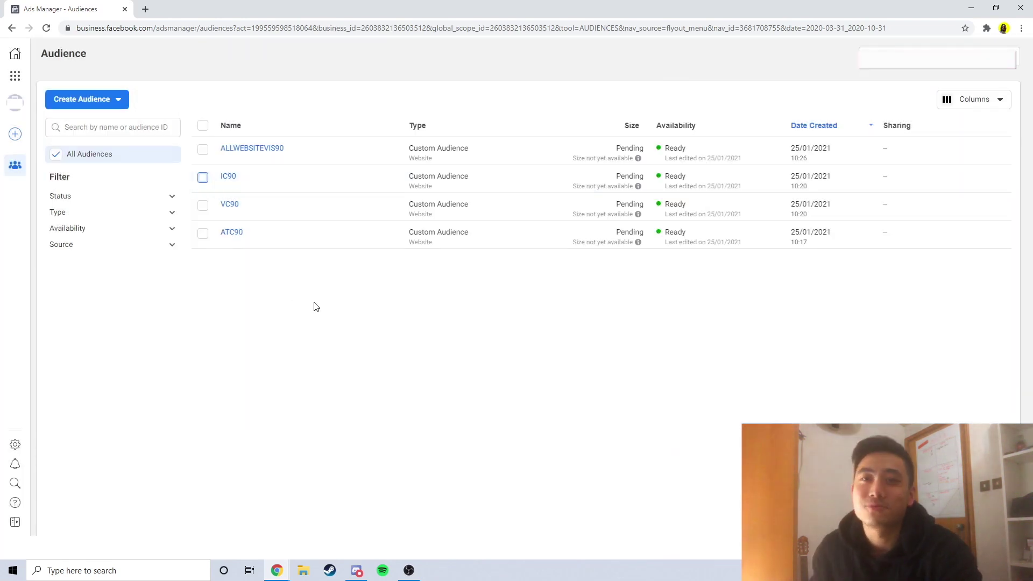